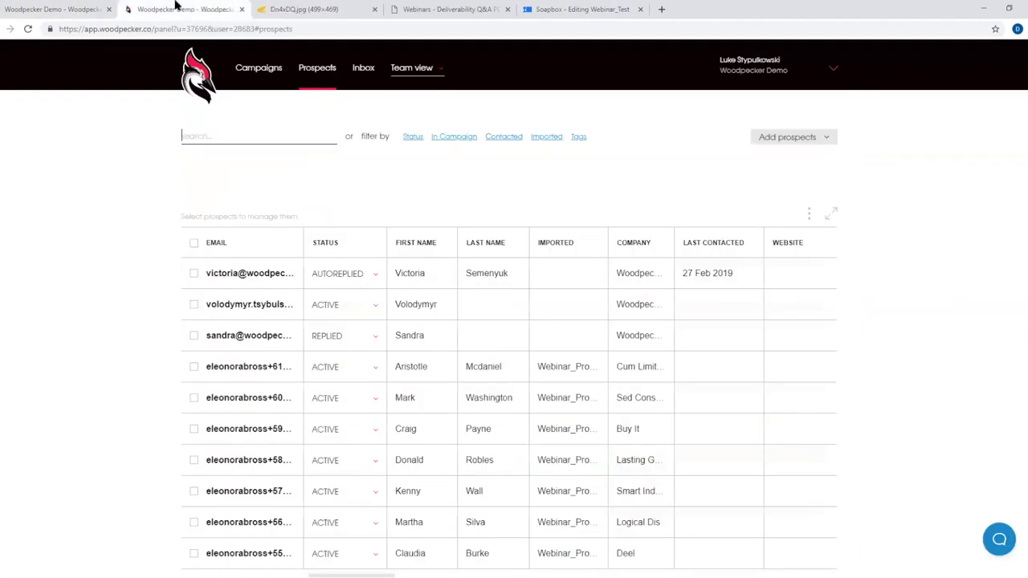
In the test campaign, set Email #1's Monday sending window to 07:00 AM–02:00 PM and apply it to all sending days.
left_click(59, 9)
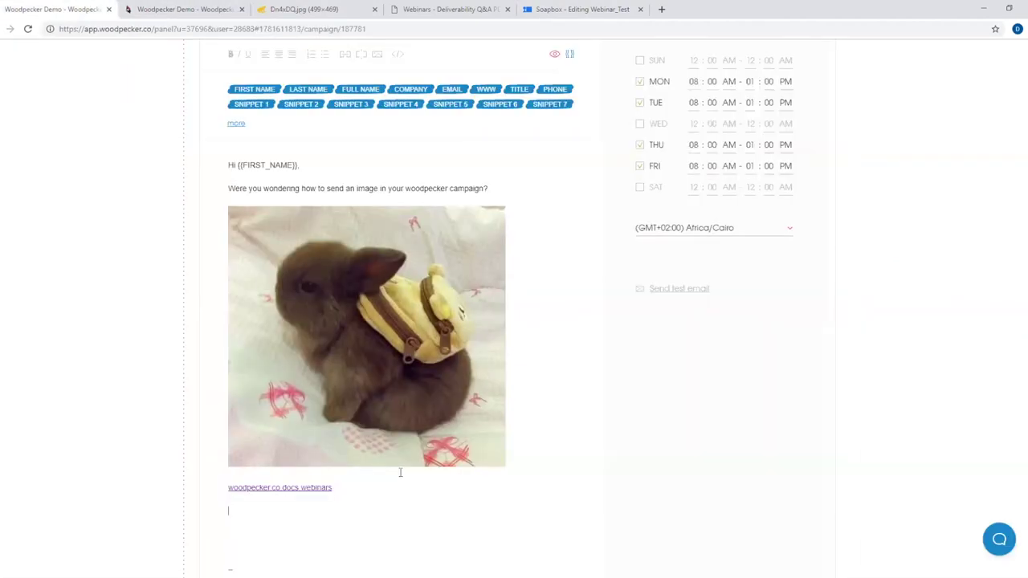
scroll(408, 457, "down", 3)
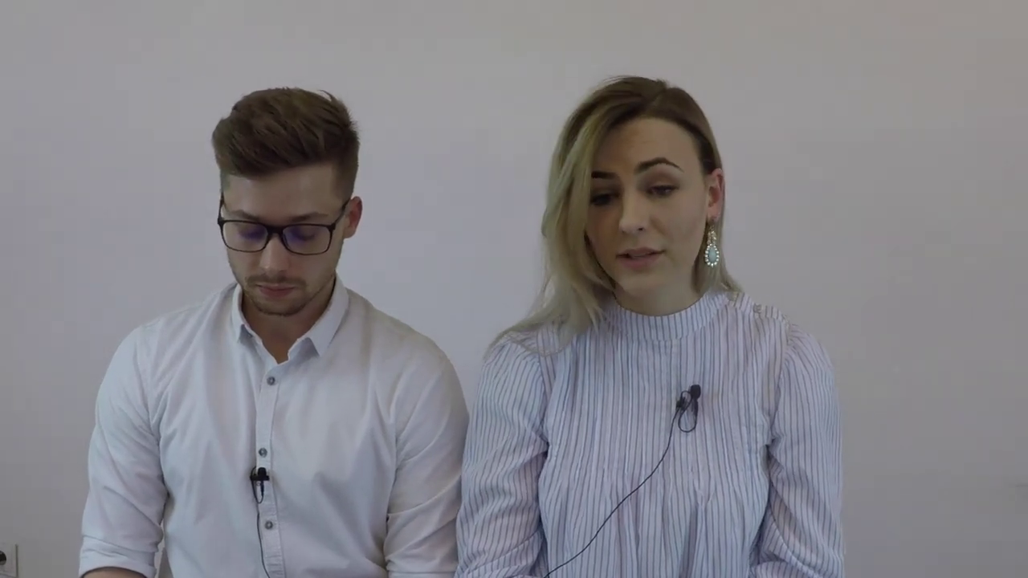
scroll(394, 423, "down", 2)
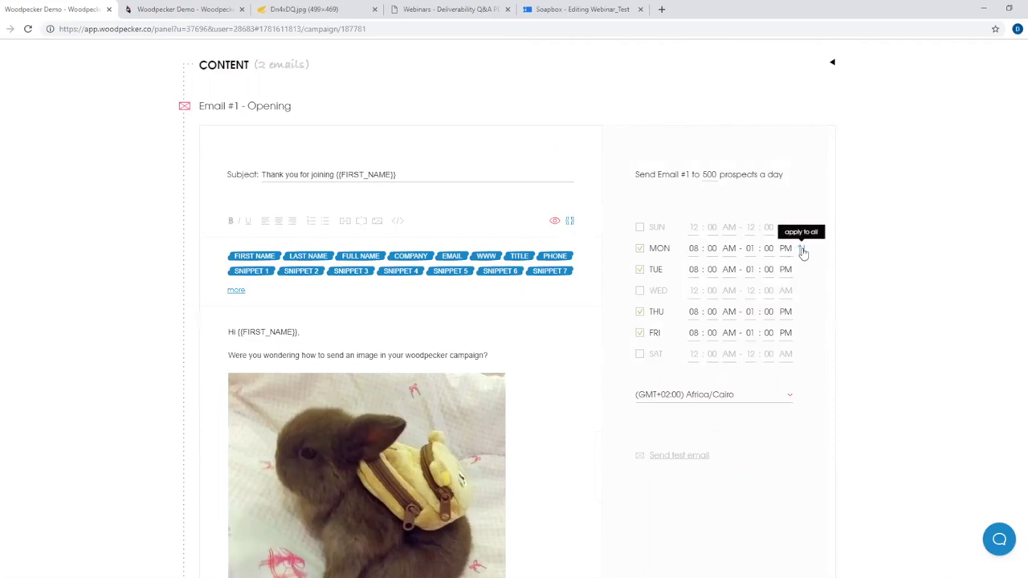
left_click(695, 250)
left_click(692, 319)
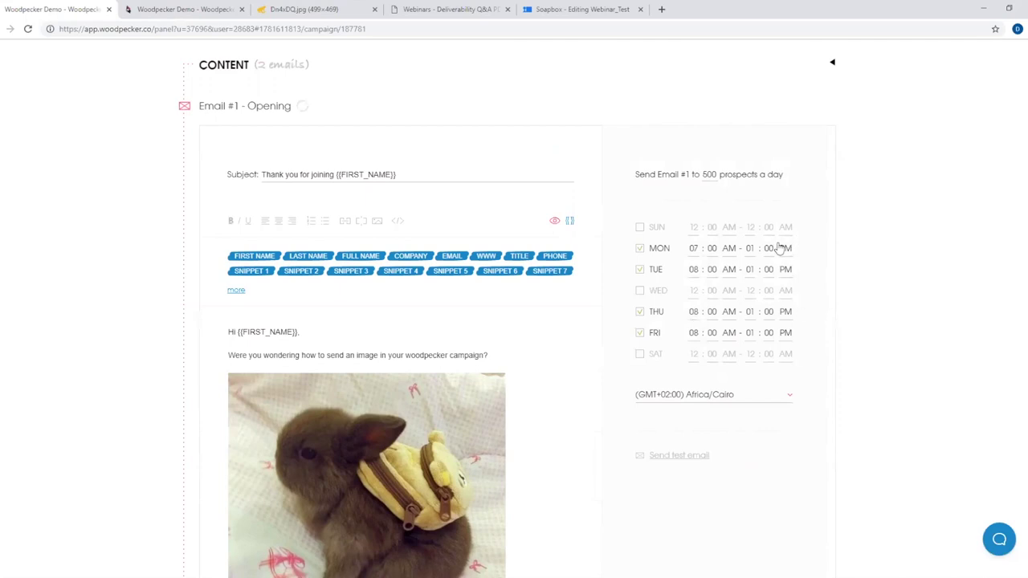
left_click(750, 248)
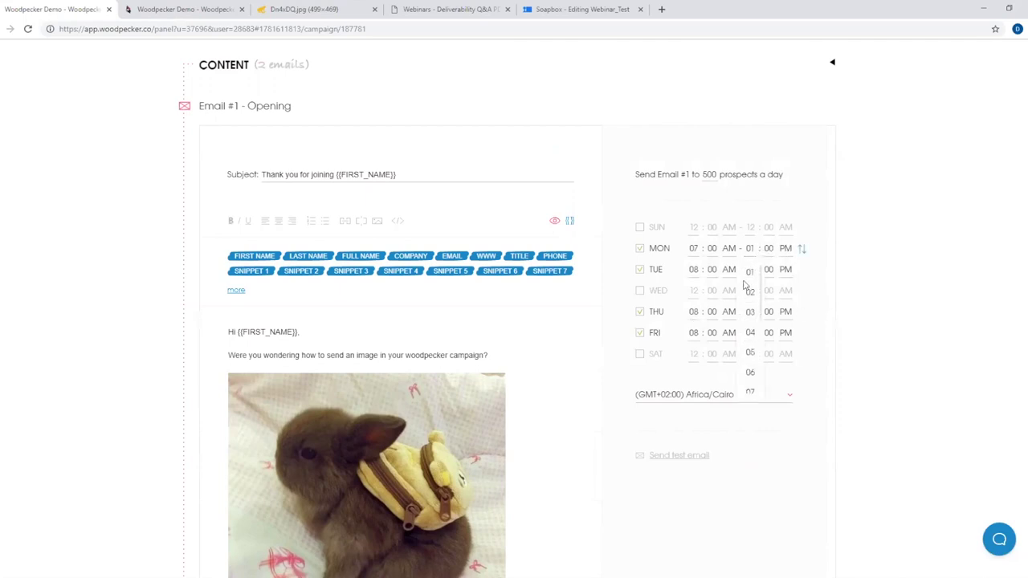
left_click(747, 293)
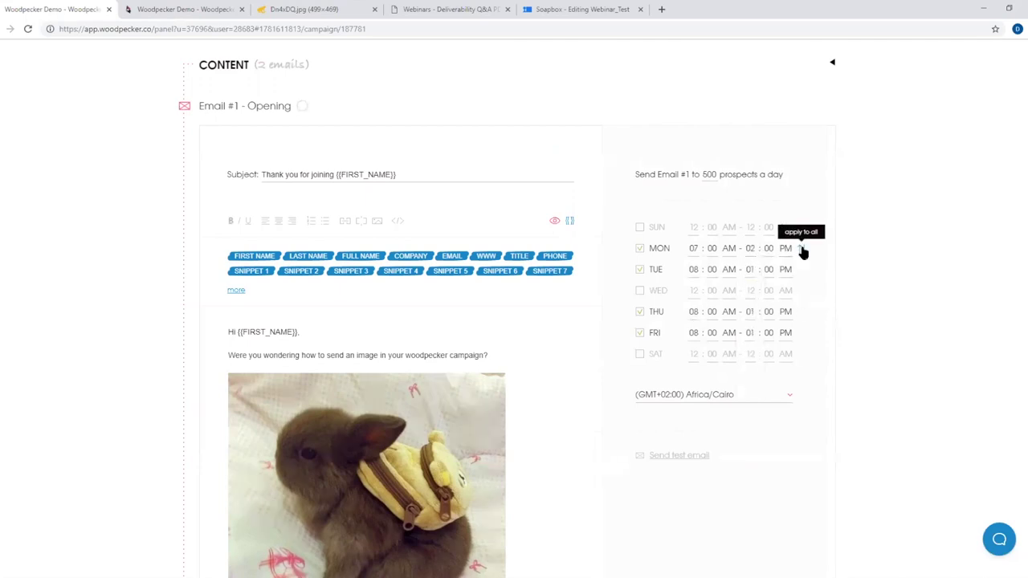
left_click(801, 249)
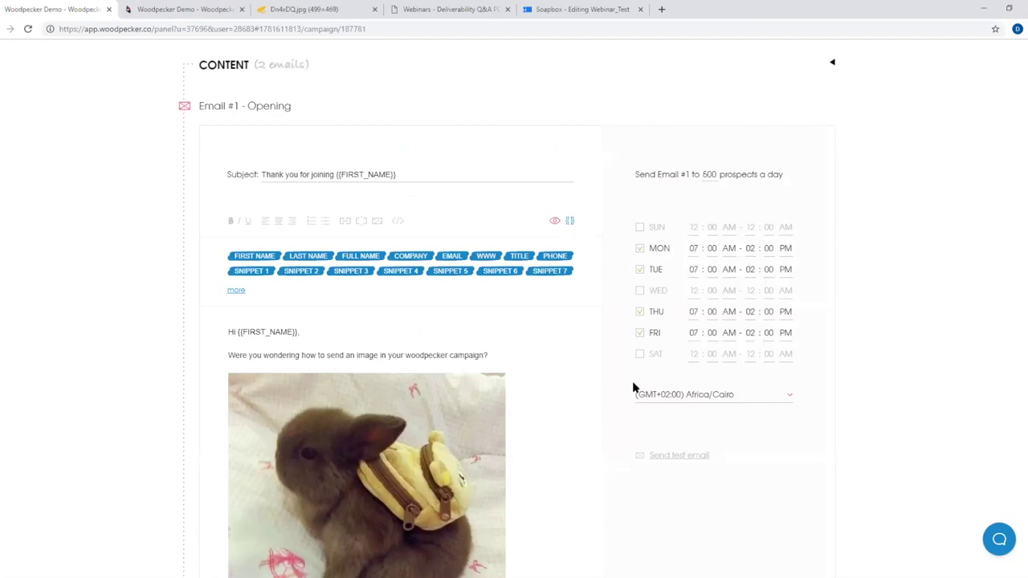
Review the Email #2 follow-up's content, delivery schedule and its Send in the same thread option.
scroll(615, 413, "down", 8)
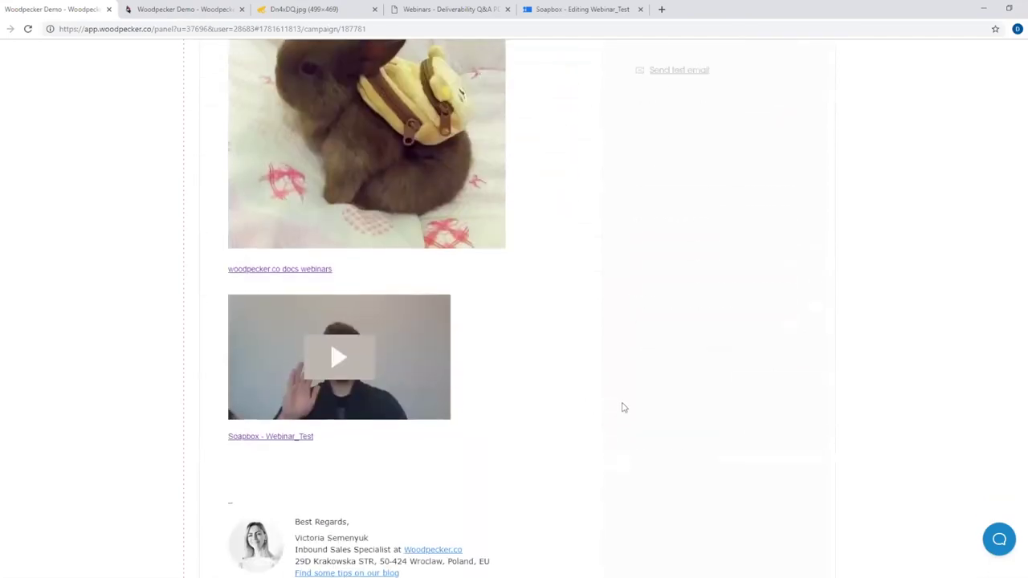
scroll(626, 404, "down", 2)
scroll(628, 402, "down", 3)
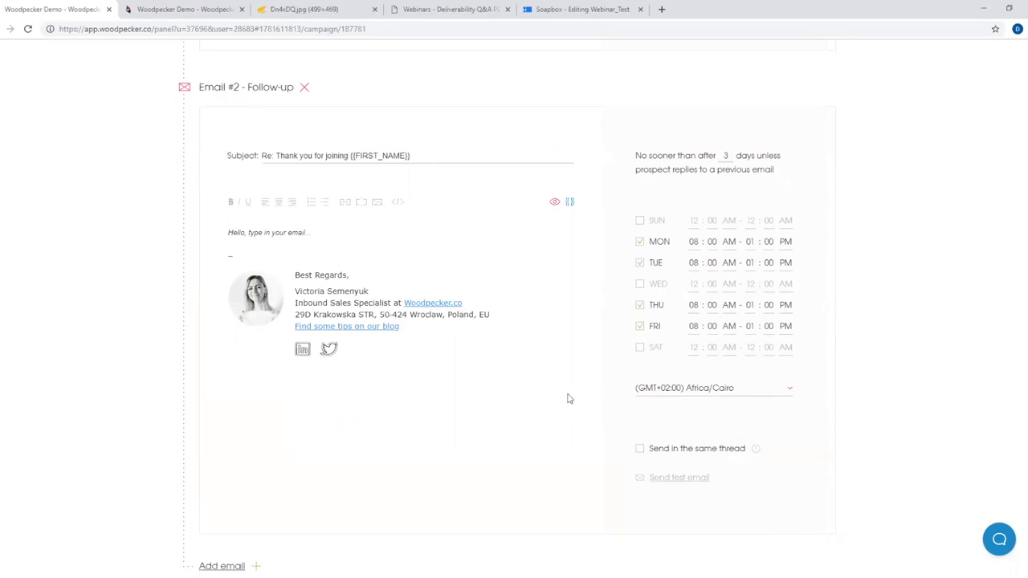
scroll(554, 432, "up", 3)
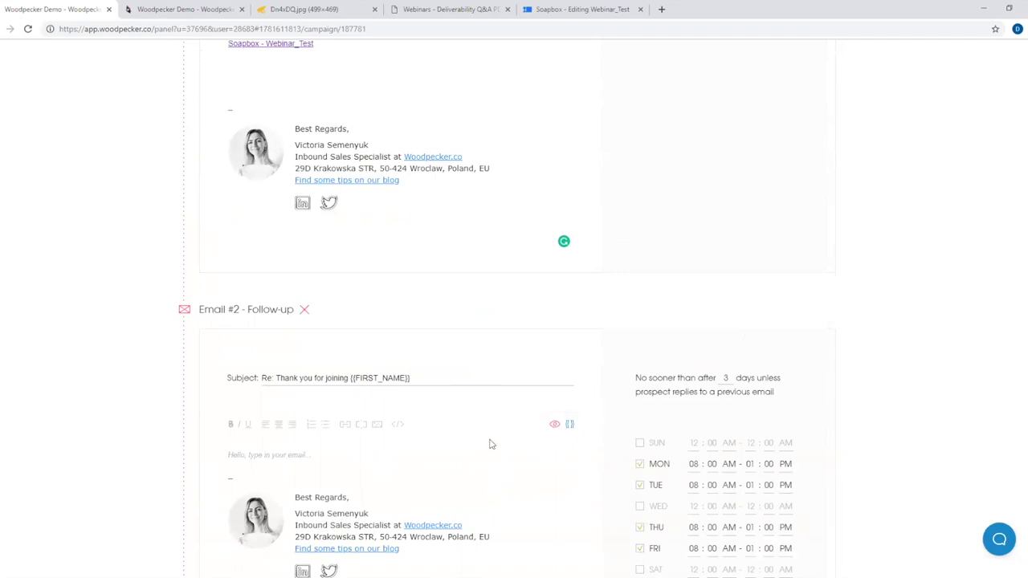
scroll(491, 451, "down", 2)
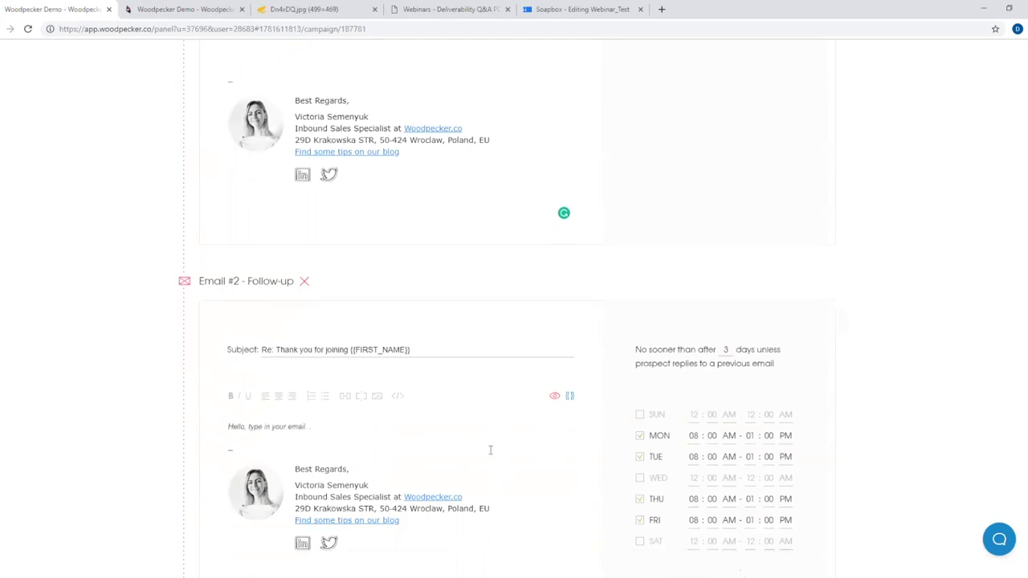
scroll(490, 450, "down", 3)
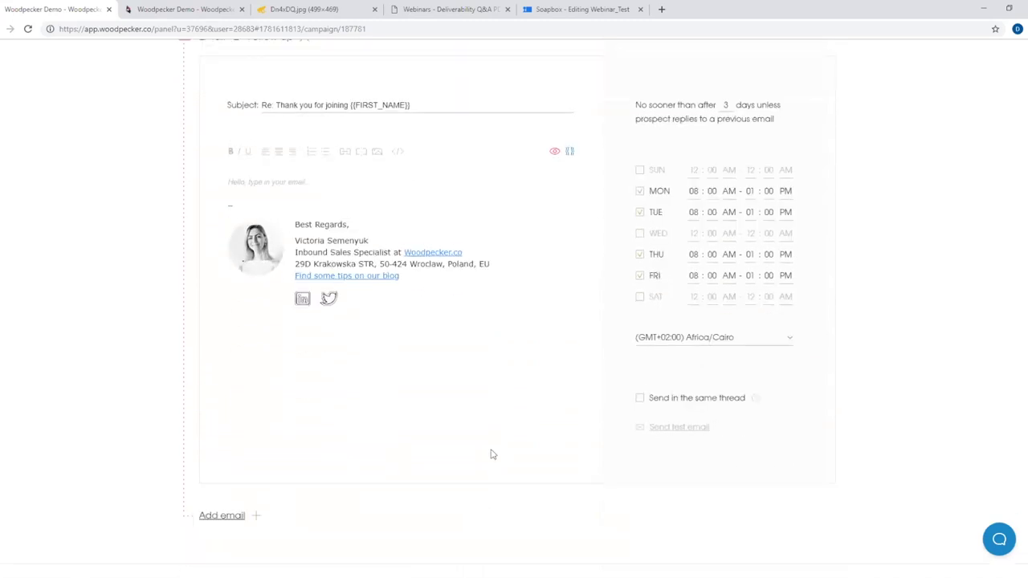
scroll(498, 430, "up", 1)
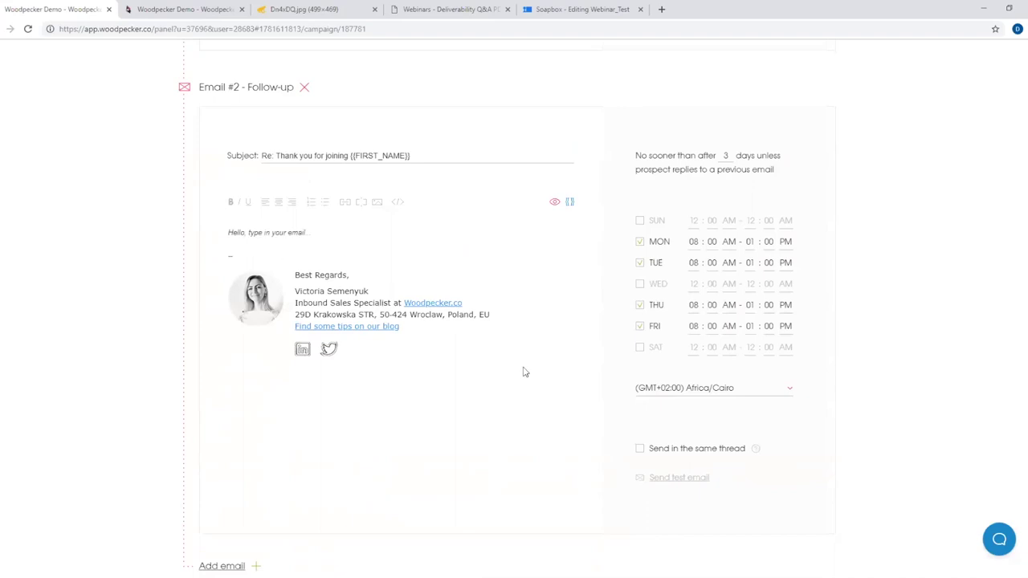
left_click(640, 449)
left_click(640, 450)
Inspect the daily prospect limit set for Email #1 in the campaign.
scroll(607, 270, "up", 6)
scroll(612, 267, "up", 9)
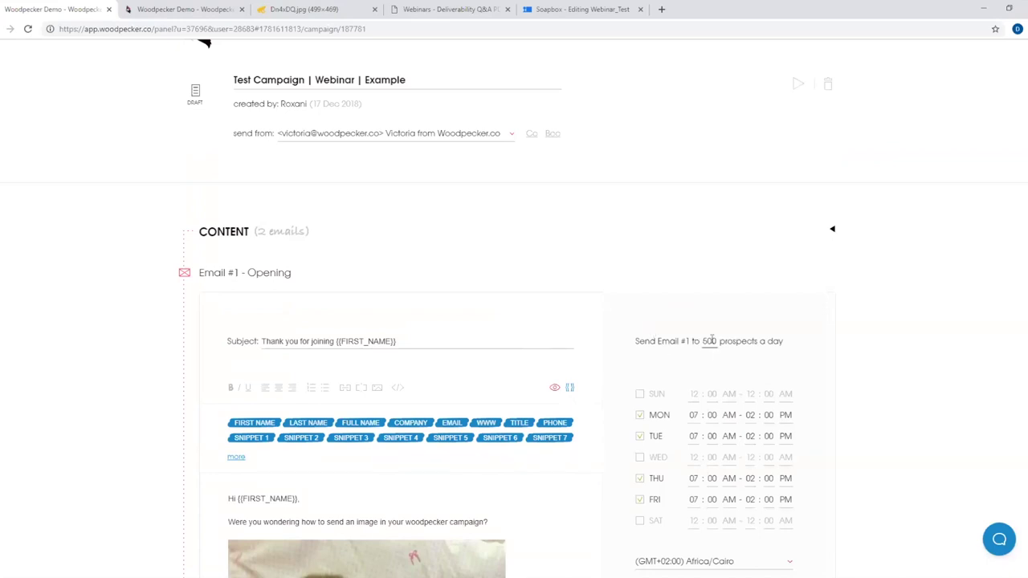
key("Delete")
scroll(602, 432, "down", 10)
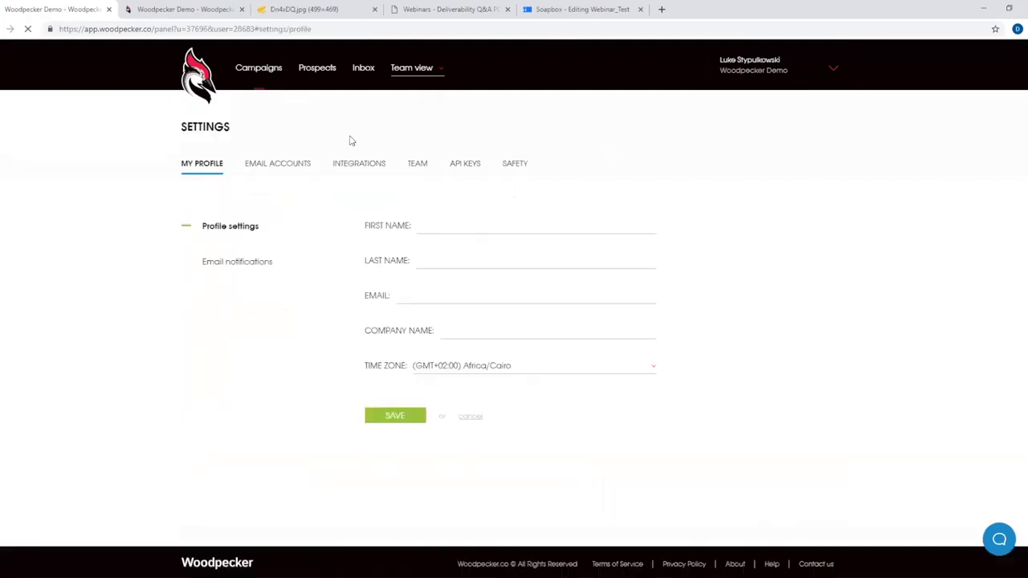
Open the fourth email account in the account settings and examine its sending limits.
left_click(270, 166)
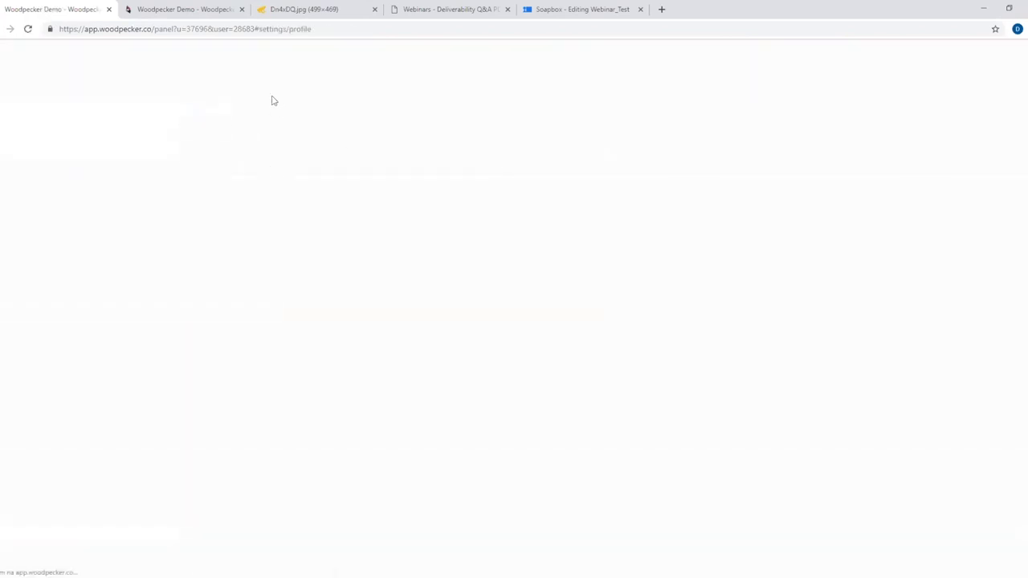
left_click(252, 166)
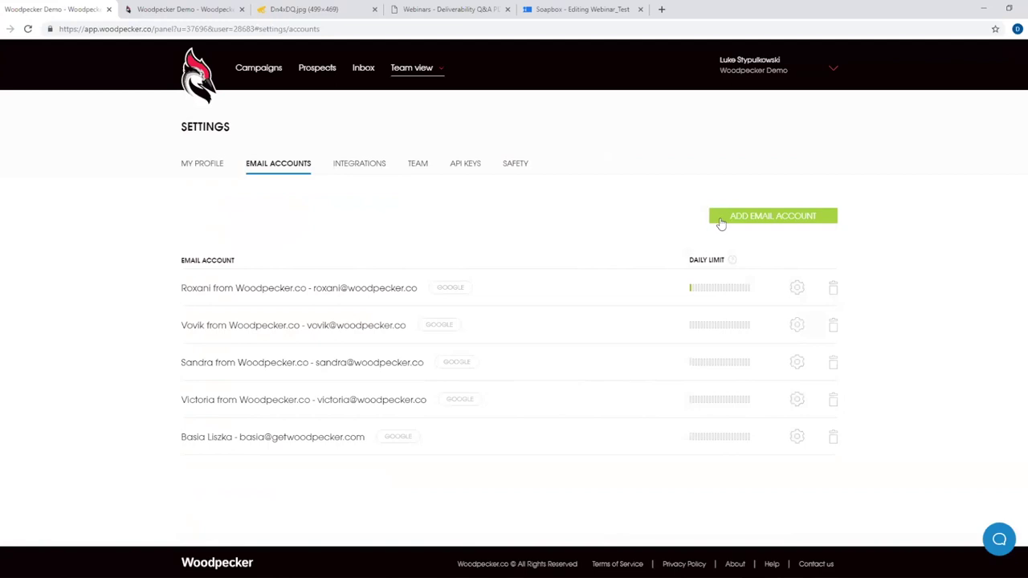
left_click(336, 403)
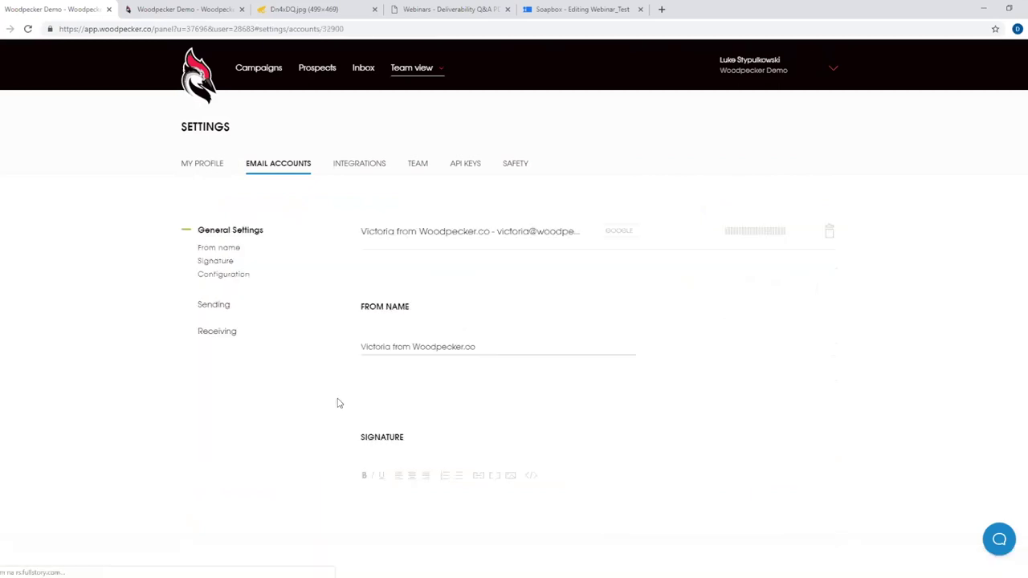
left_click(213, 304)
scroll(578, 305, "up", 2)
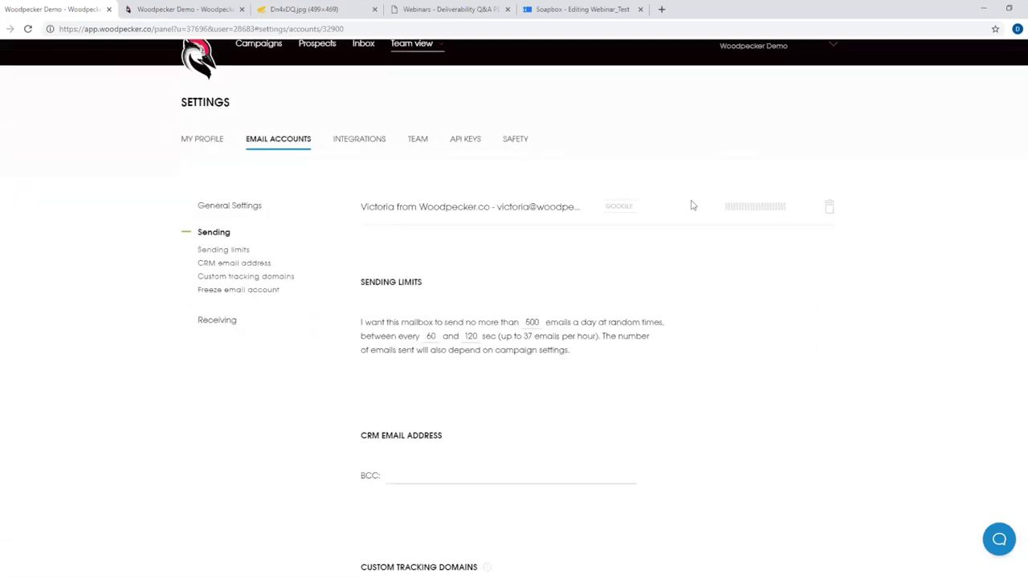
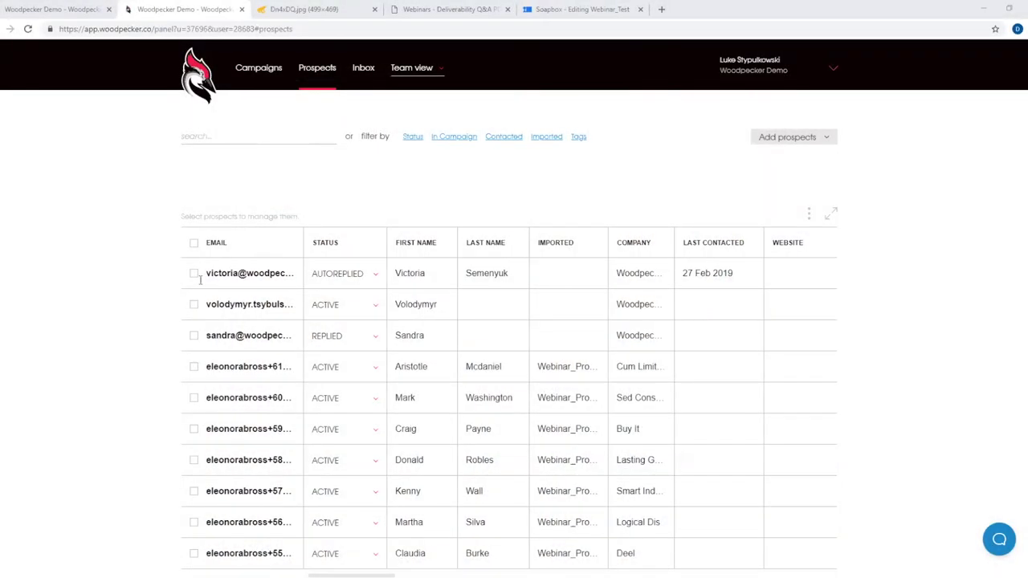
Select the first three prospects in the prospect list and mark the WROCLAW tag for them.
left_click(195, 275)
left_click(193, 306)
left_click(194, 337)
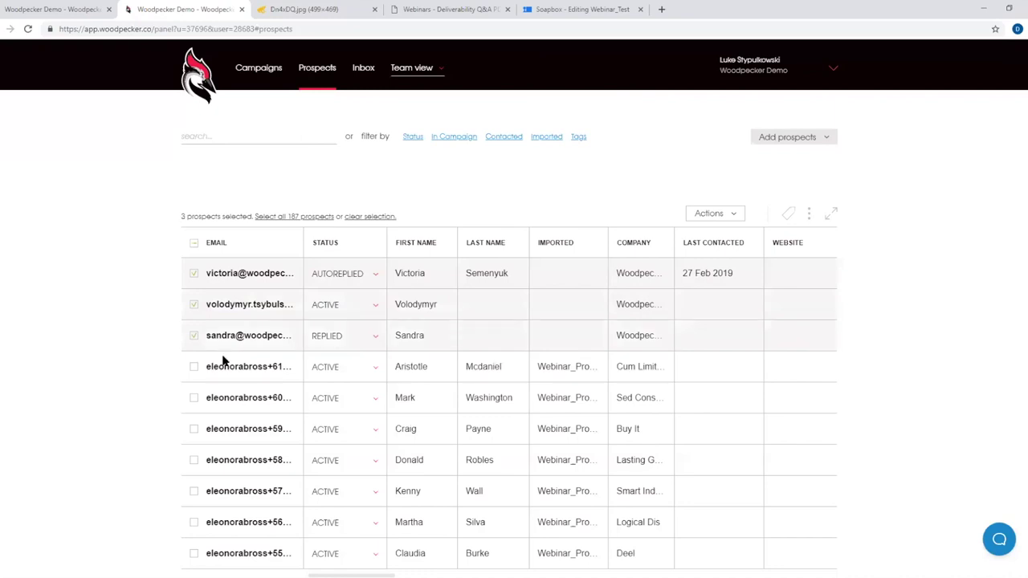
left_click(789, 216)
scroll(767, 337, "down", 3)
scroll(779, 378, "down", 2)
scroll(759, 293, "up", 3)
left_click(734, 286)
Create a New York tag for the selected prospects, then save and apply the tags.
left_click(758, 168)
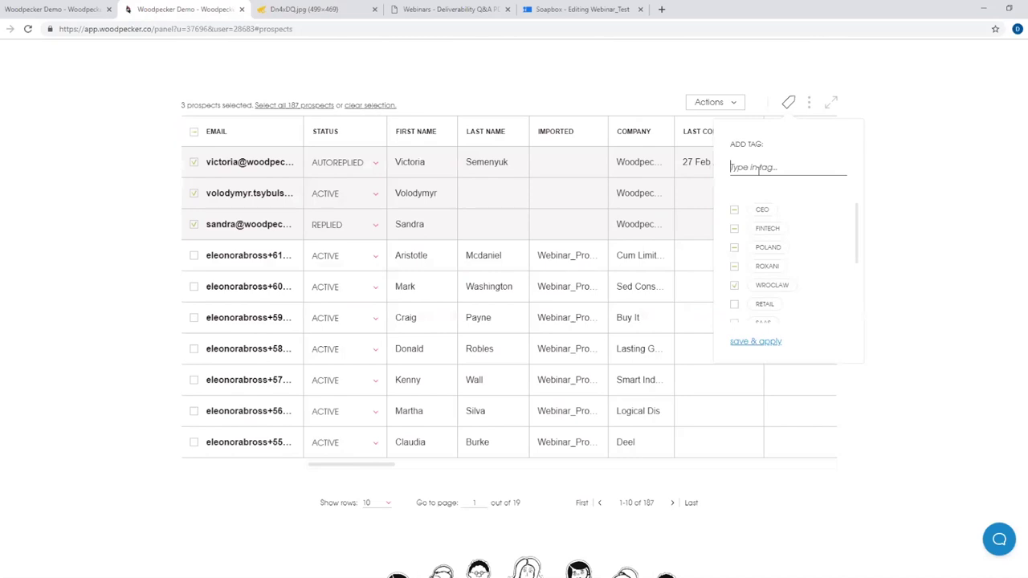
type("New York")
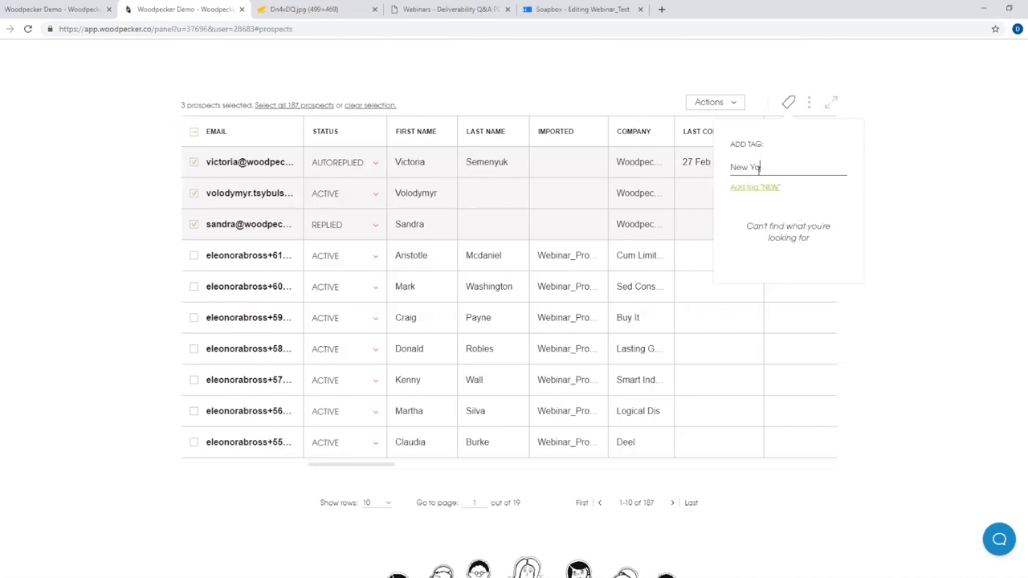
left_click(769, 187)
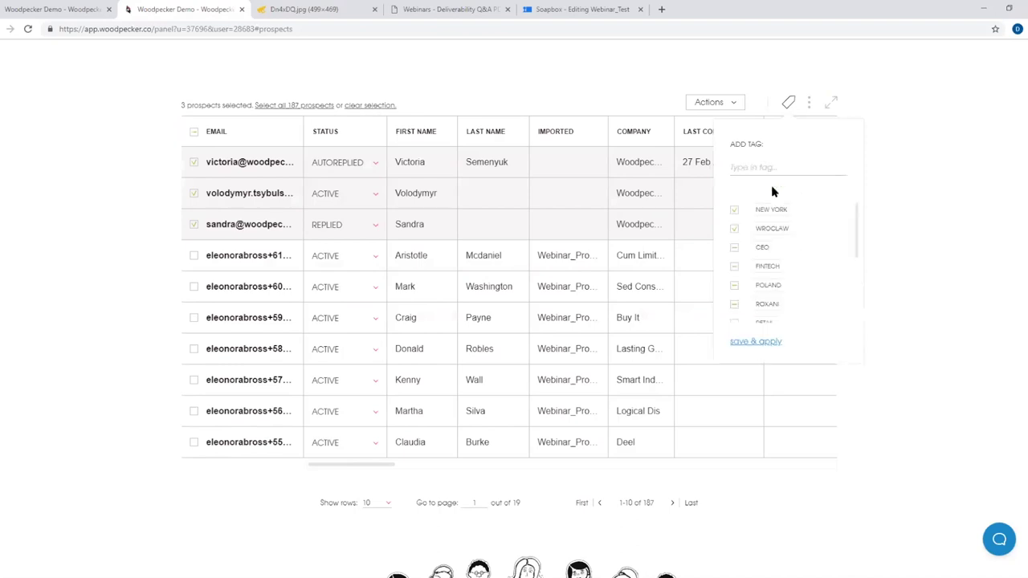
left_click(764, 344)
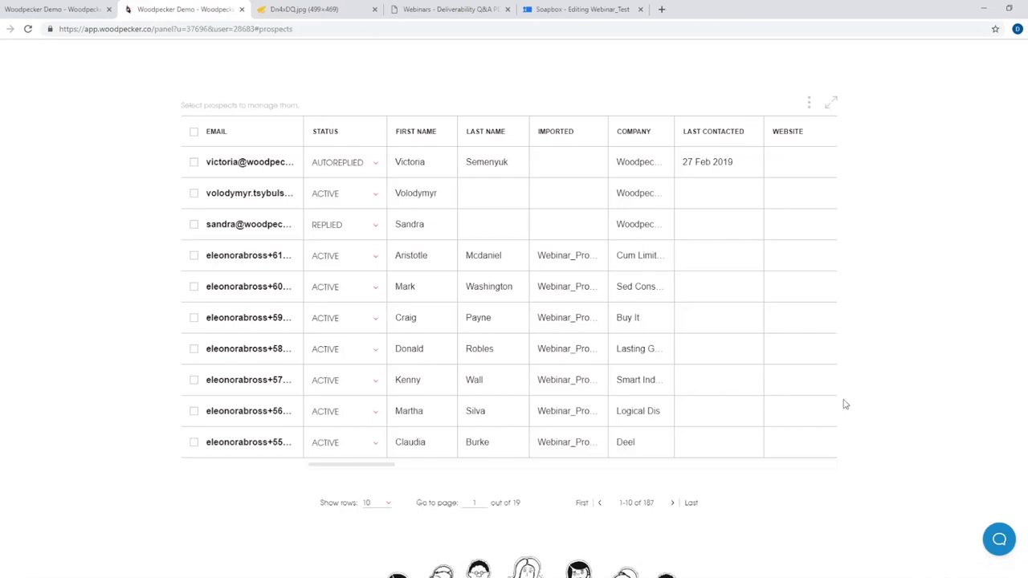
Filter the prospects by ACTIVE status, look through the list, and clear the filter.
scroll(842, 404, "up", 2)
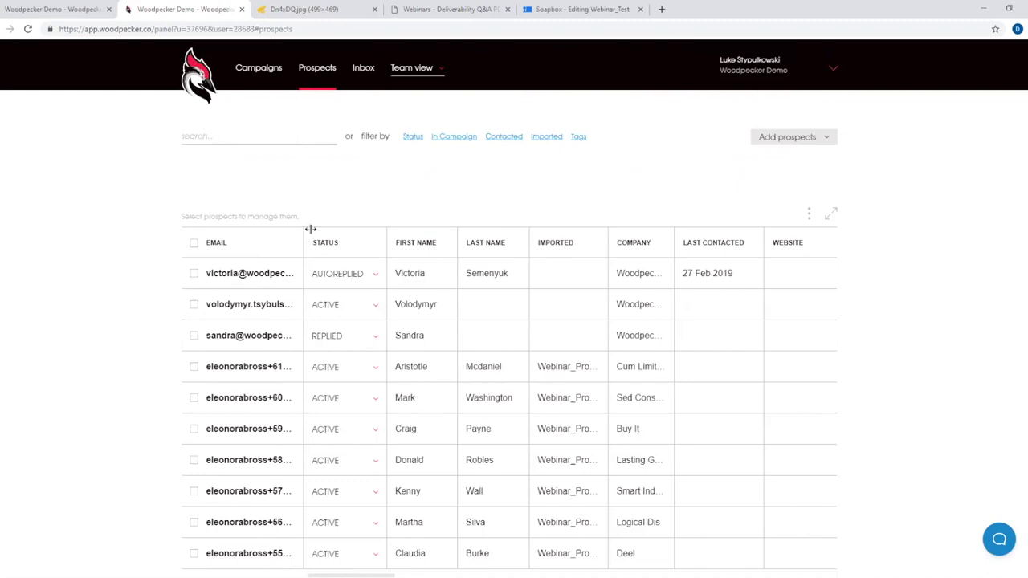
left_click(413, 138)
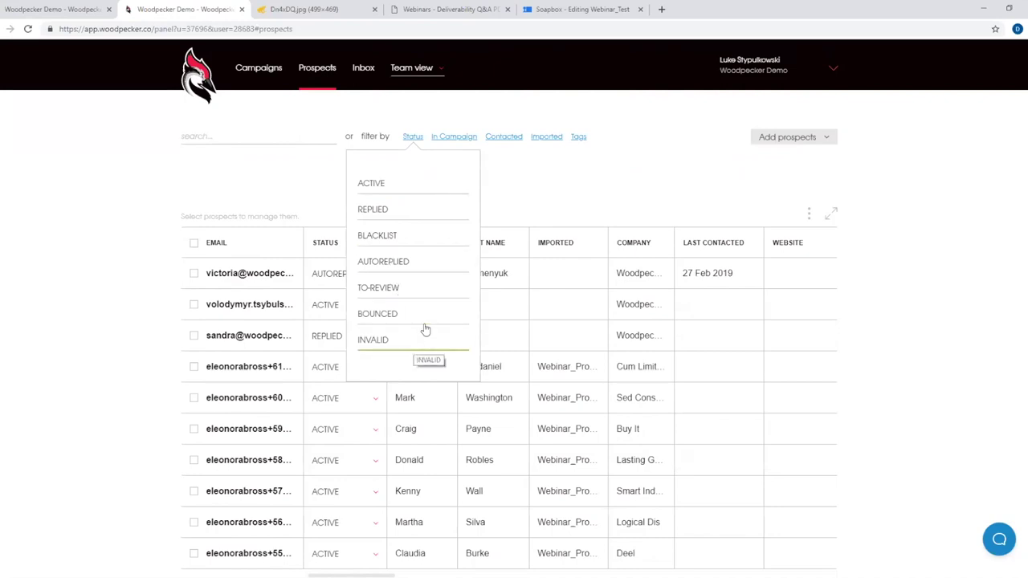
left_click(394, 186)
scroll(378, 364, "down", 1)
scroll(379, 364, "down", 2)
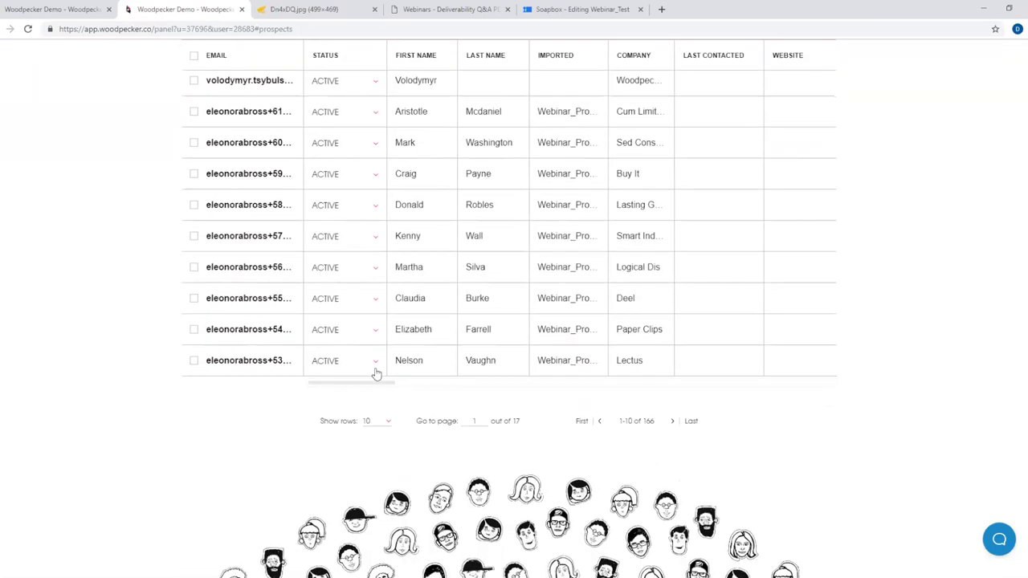
scroll(375, 376, "up", 1)
scroll(374, 380, "up", 3)
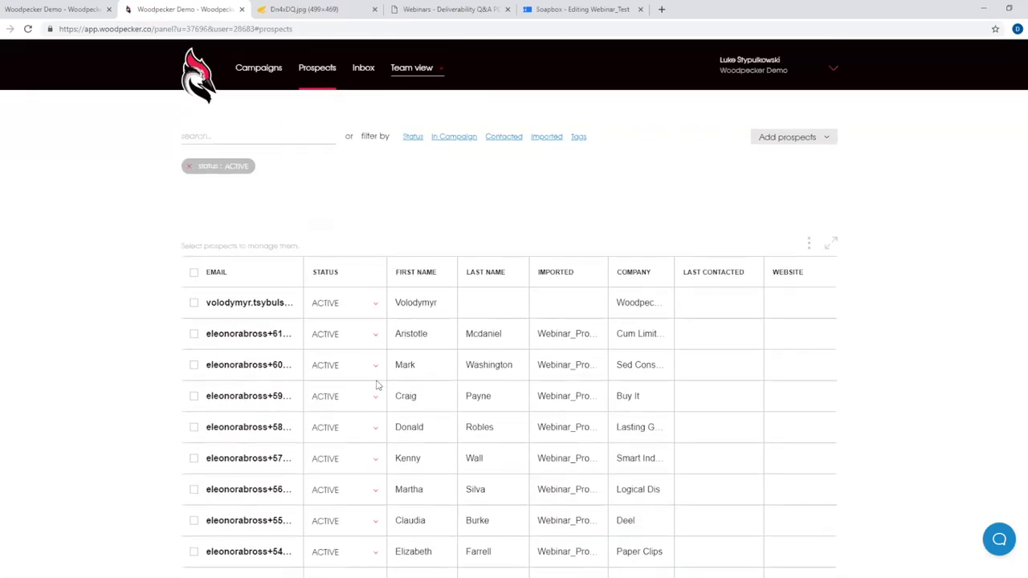
left_click(190, 167)
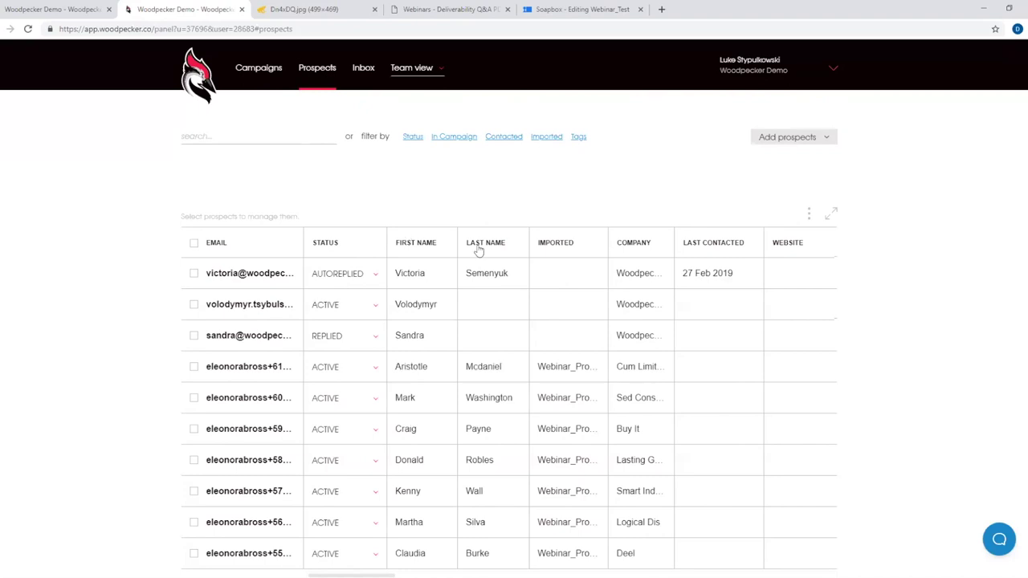
Filter the prospects to those never in any campaign, look through the list, and clear the filter.
left_click(455, 144)
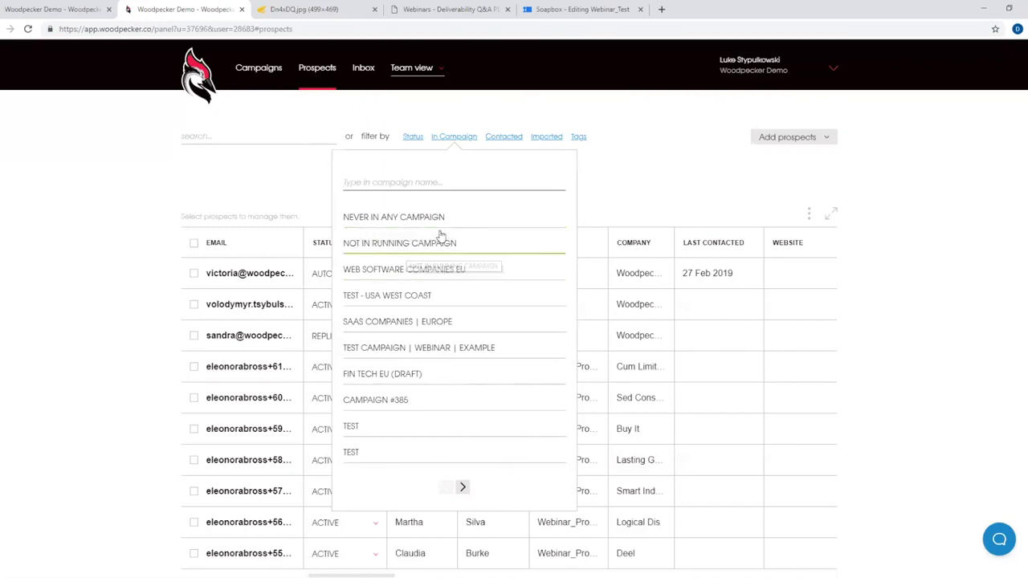
left_click(491, 223)
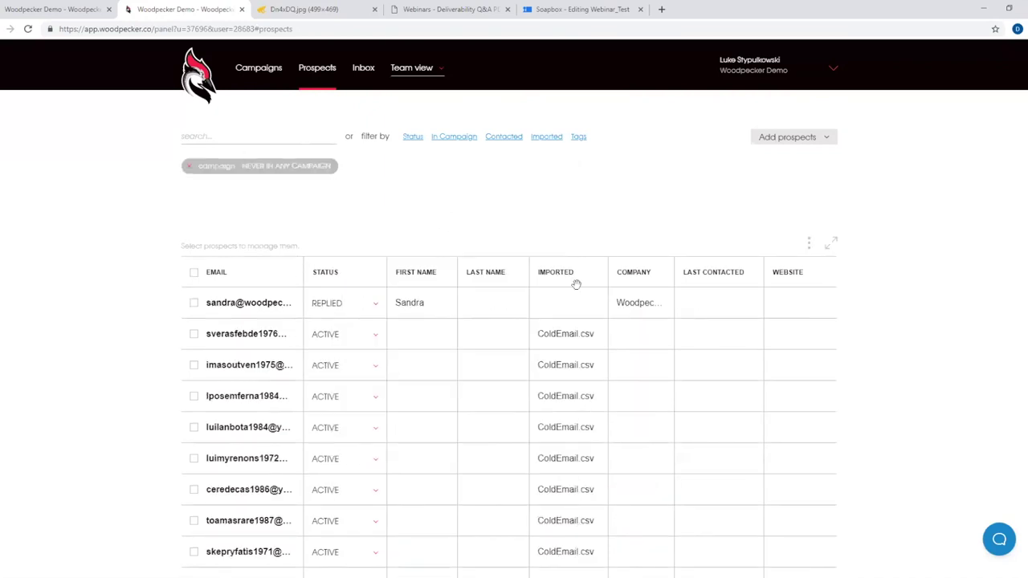
scroll(342, 245, "down", 2)
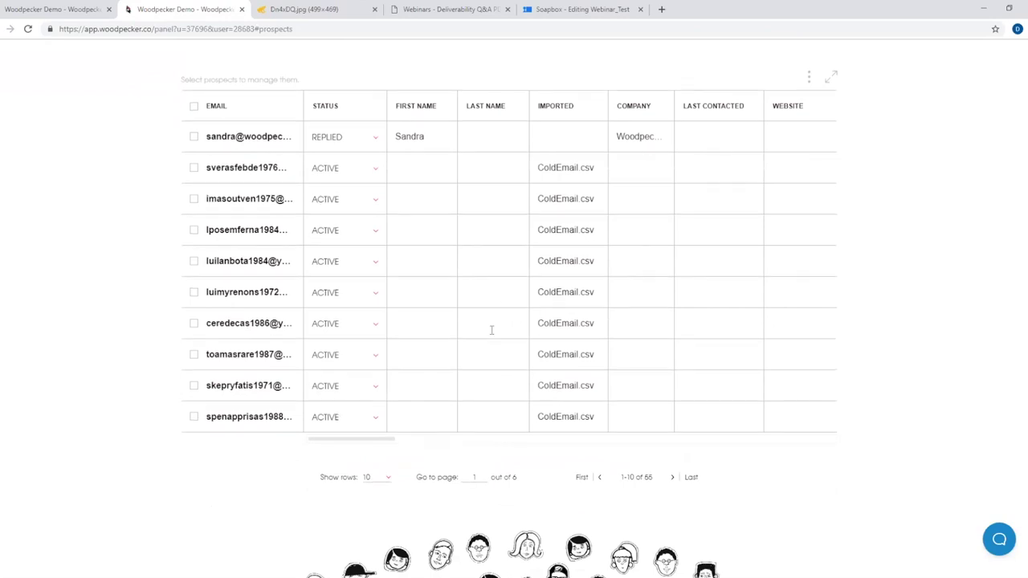
scroll(511, 242, "up", 2)
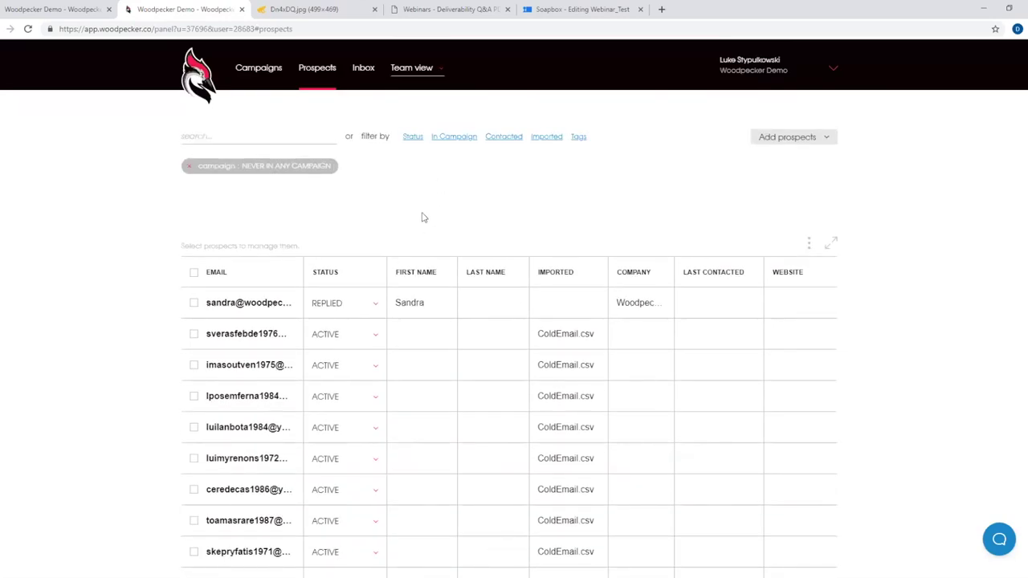
left_click(192, 167)
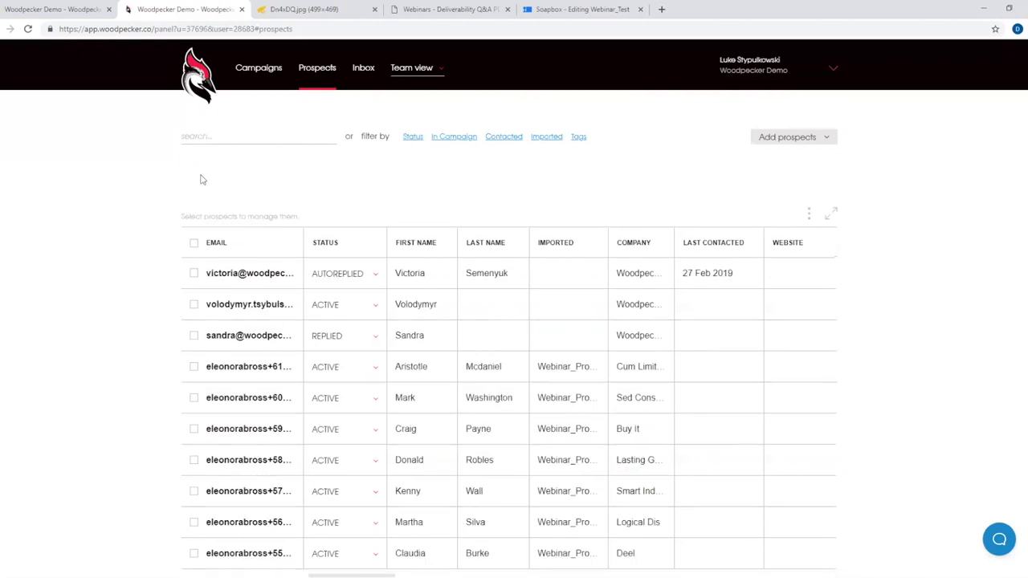
Filter the prospects to those not yet contacted, look through the list, and clear the filter.
left_click(515, 138)
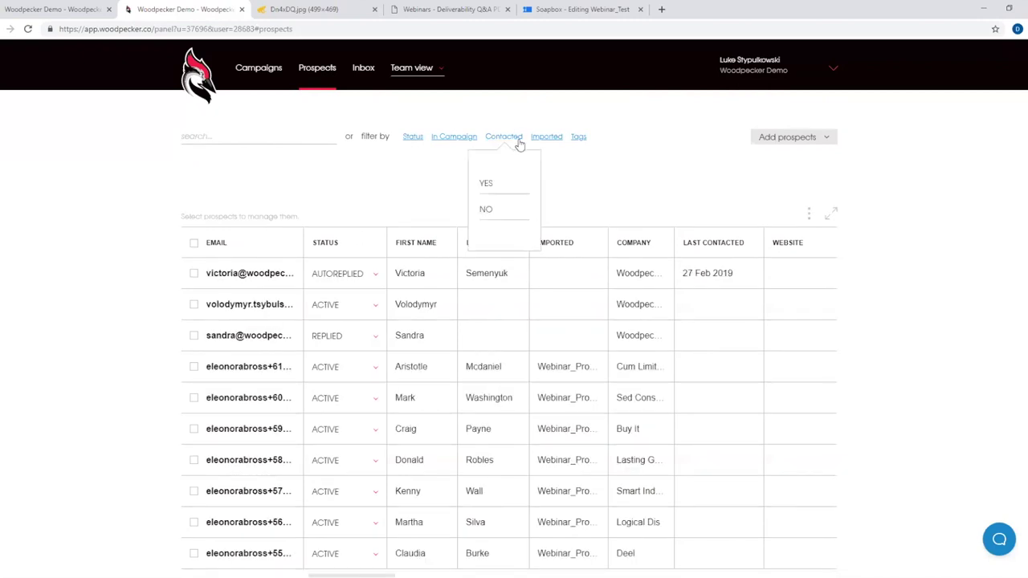
left_click(503, 212)
scroll(554, 184, "down", 1)
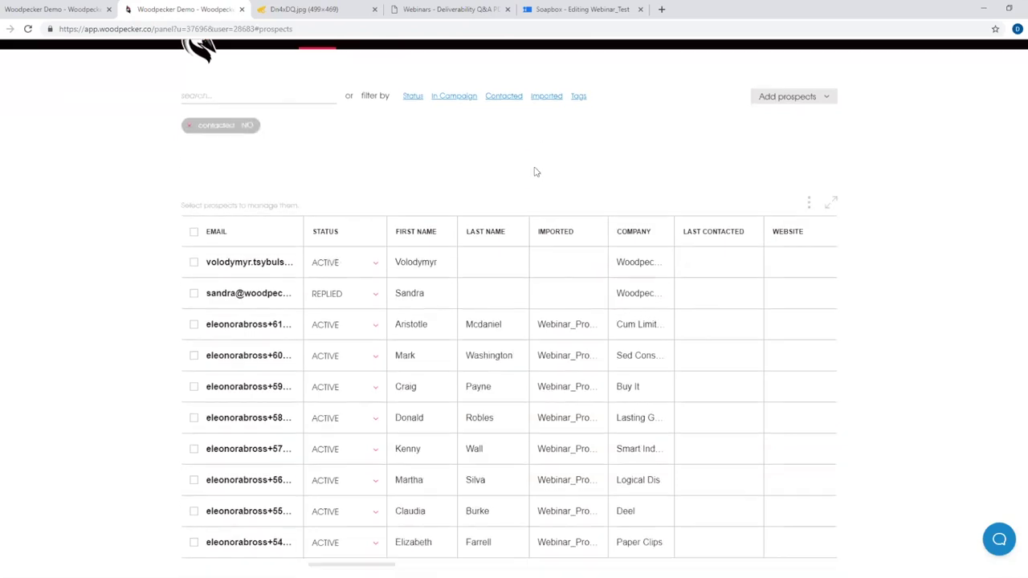
left_click(187, 112)
Filter the prospects to those imported from ColdEmail.csv, view the list, and clear the filter.
left_click(548, 83)
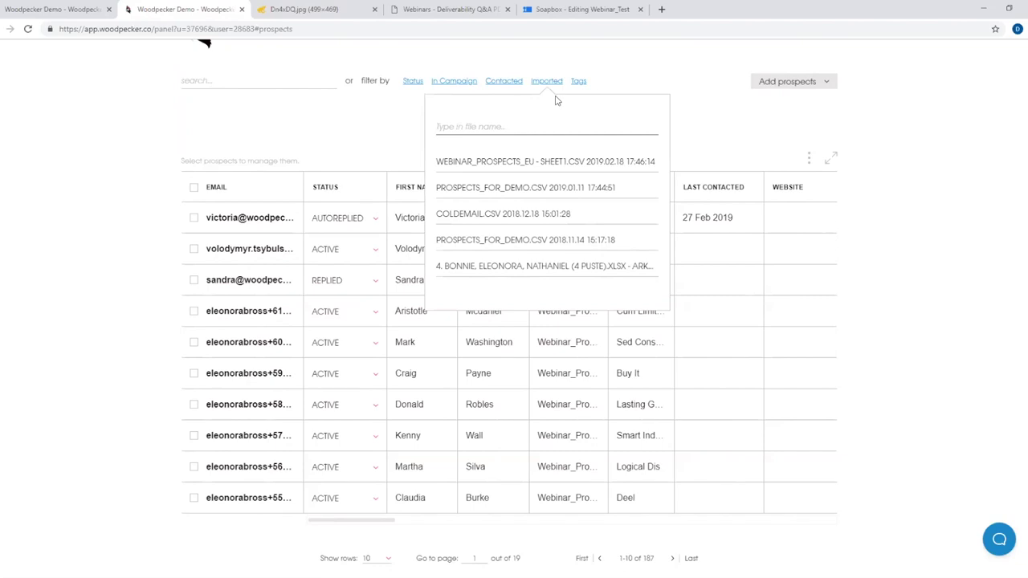
left_click(552, 213)
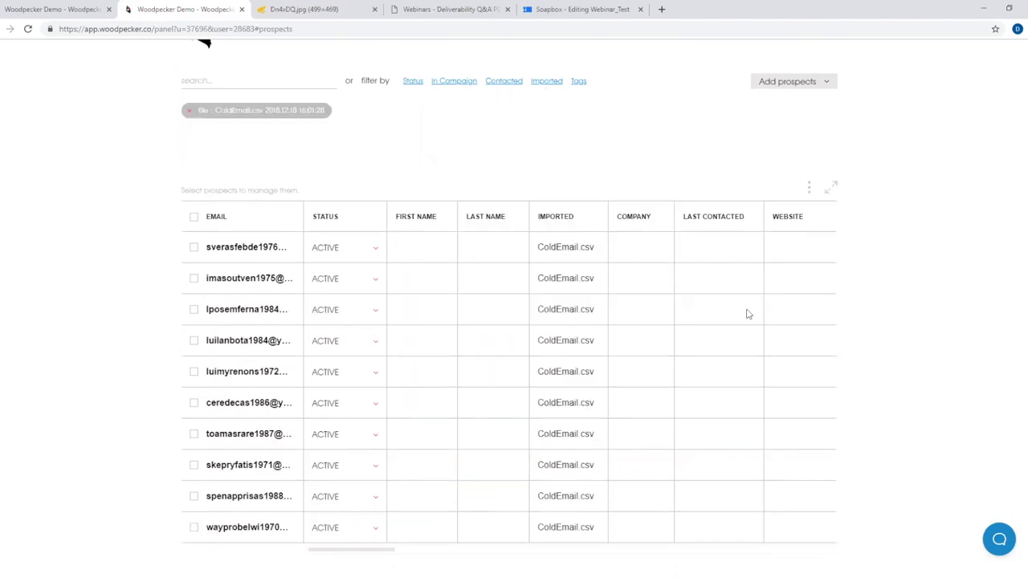
left_click(190, 111)
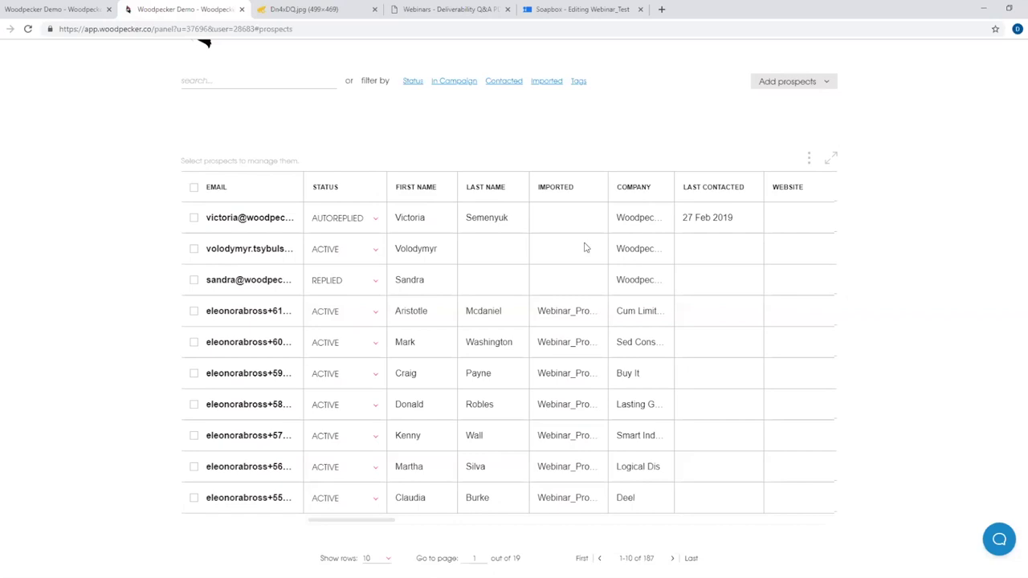
Look through the tags available for filtering prospects, including the second page of tags.
left_click(582, 83)
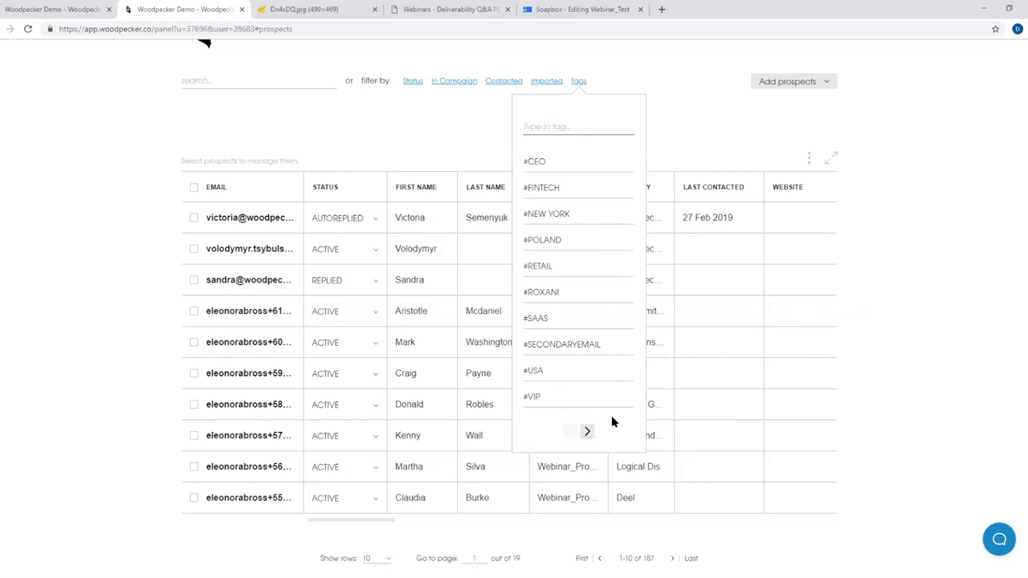
left_click(587, 431)
scroll(591, 321, "down", 2)
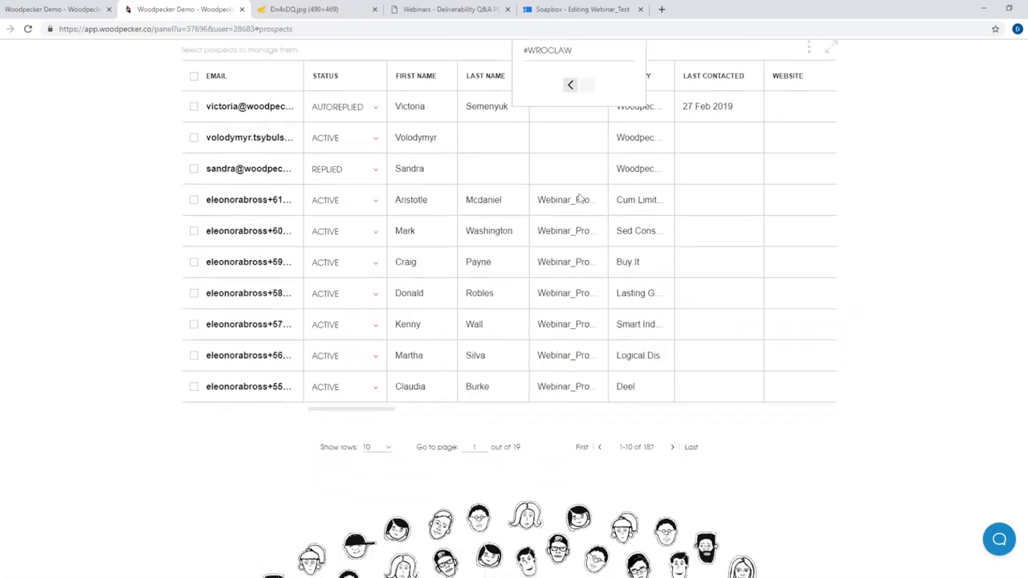
scroll(590, 232, "up", 3)
left_click(570, 251)
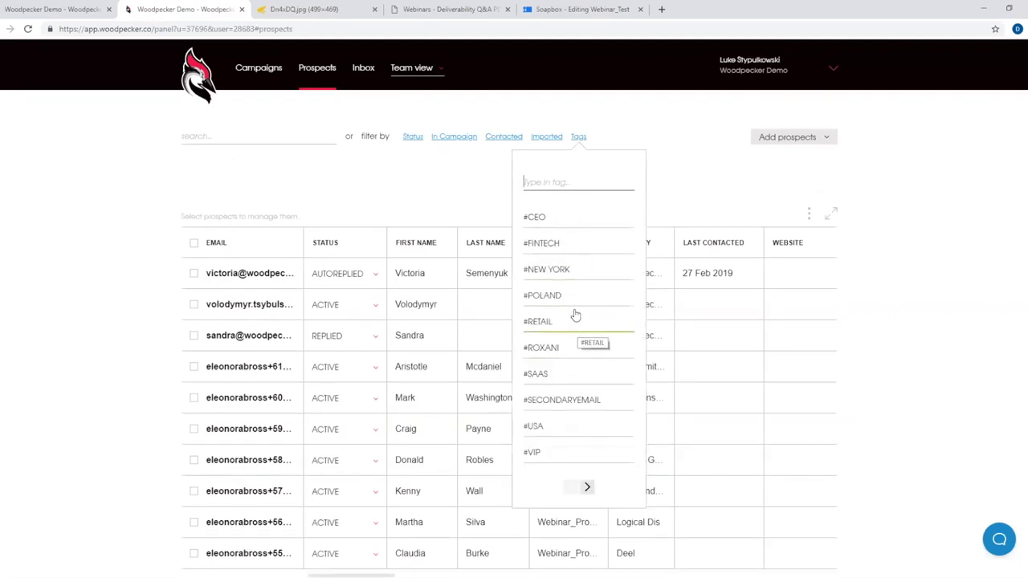
left_click(564, 226)
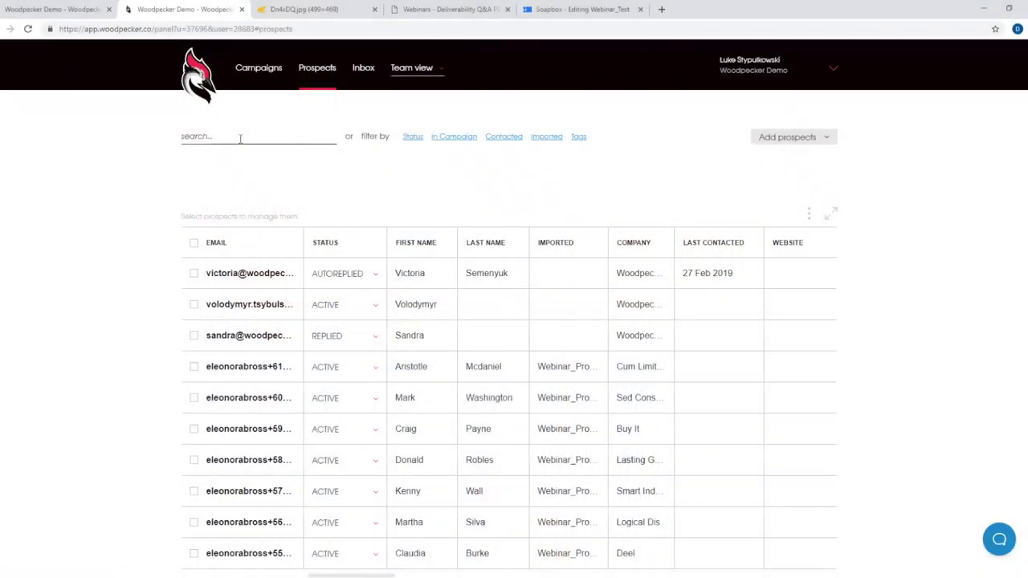
Search the prospect list by a first name, select the first match, and open its tag options.
left_click(240, 139)
type("victoria")
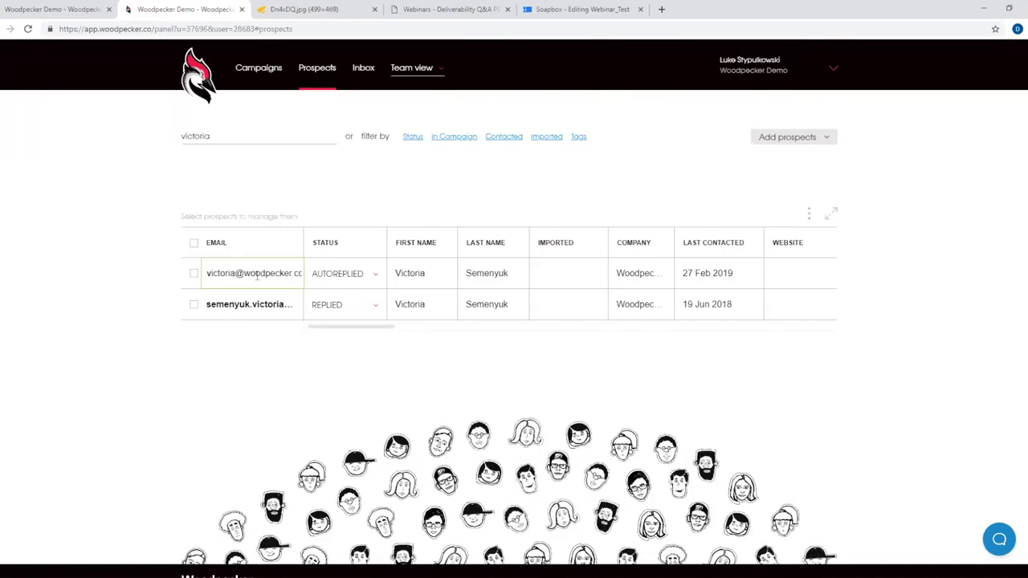
left_click(193, 274)
left_click(788, 214)
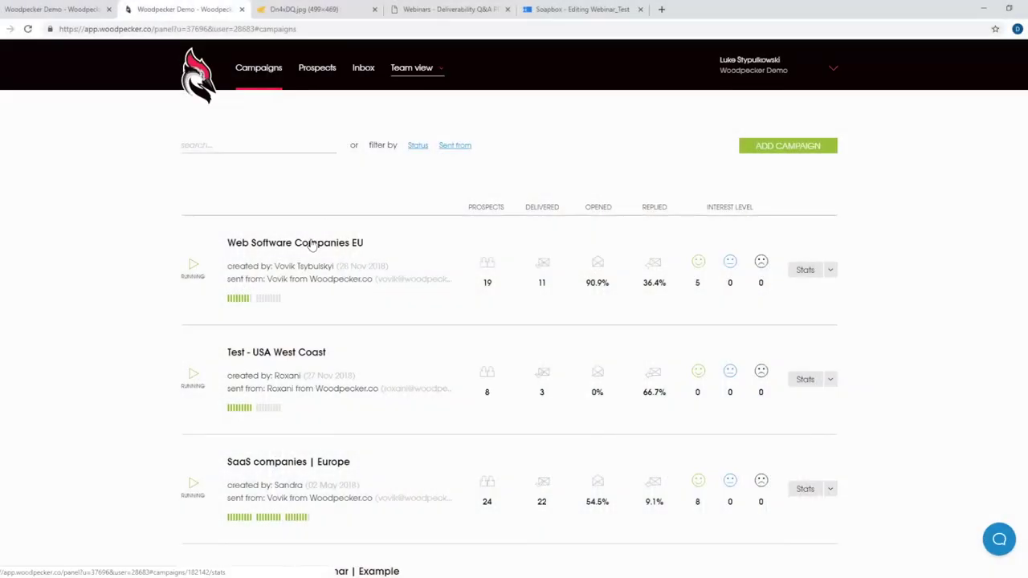
Open the Web Software Companies EU campaign and view its prospects who replied.
left_click(313, 245)
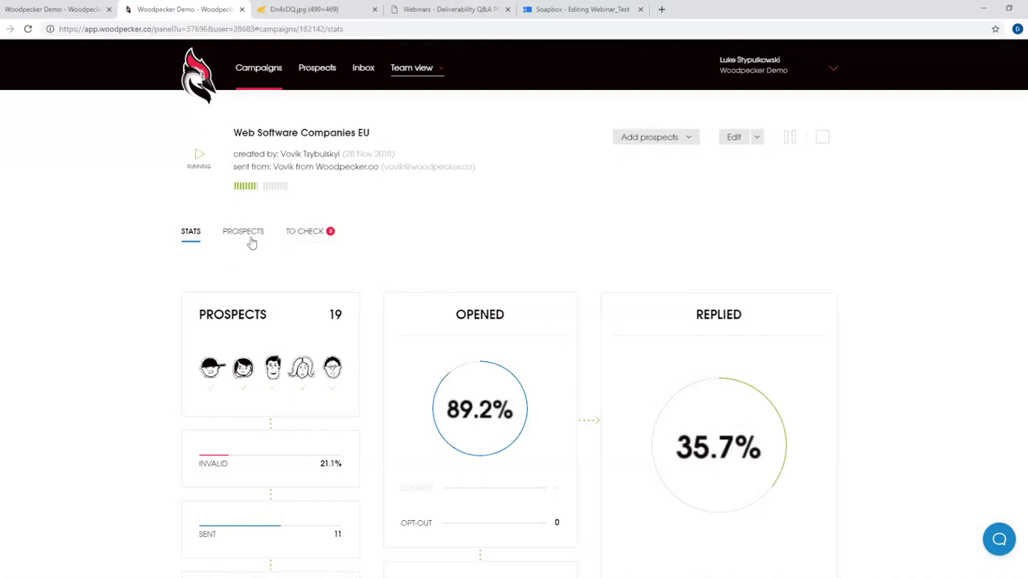
left_click(243, 233)
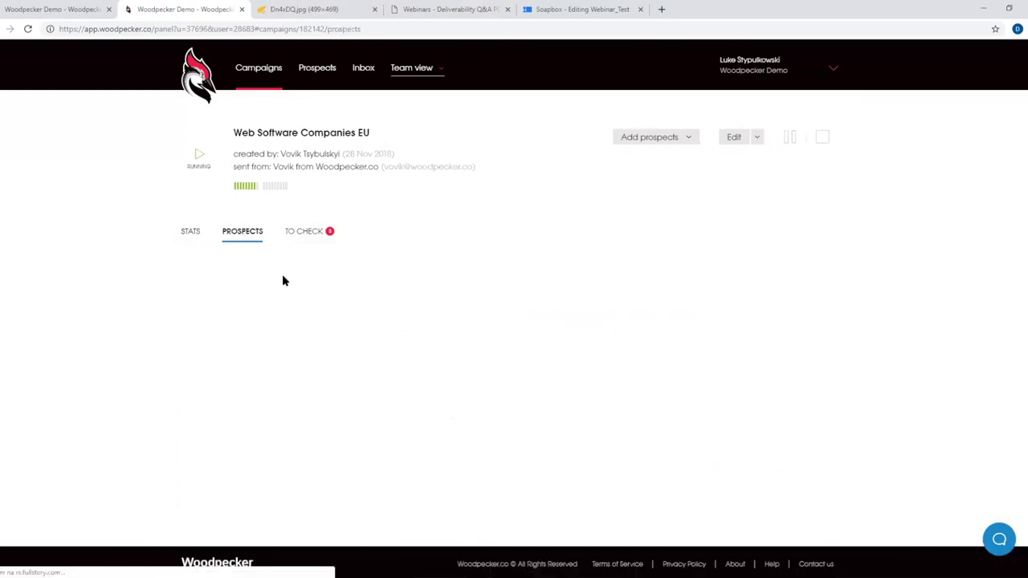
scroll(297, 305, "down", 3)
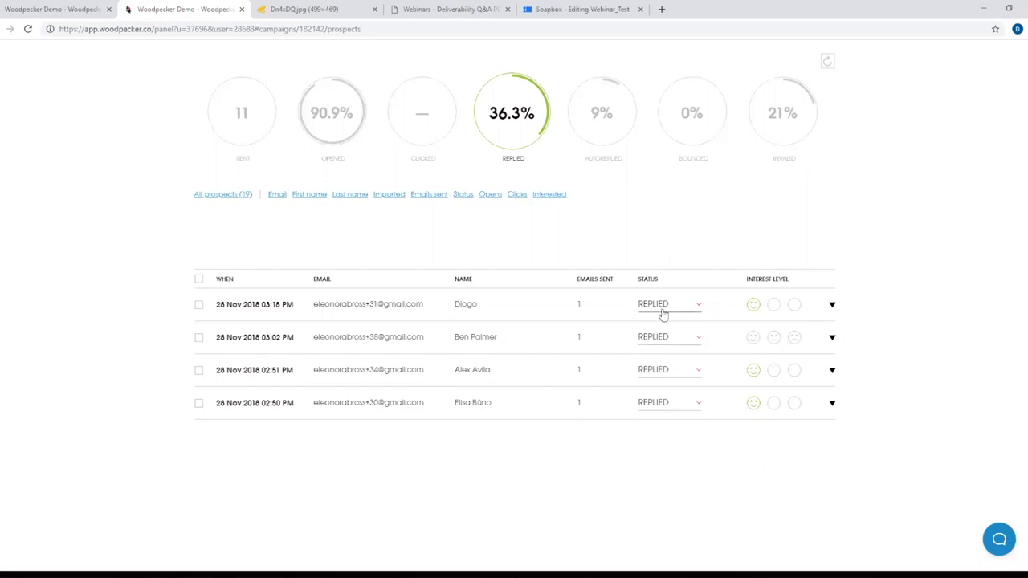
Show all prospects of the campaign and look at the available filters, including the one for emails sent.
left_click(225, 196)
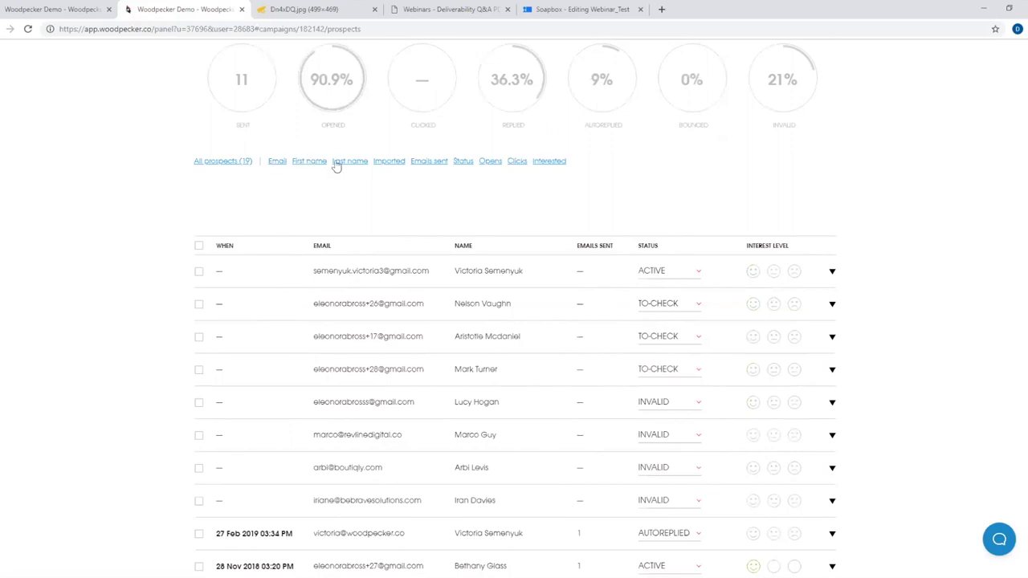
left_click(423, 165)
scroll(503, 238, "down", 1)
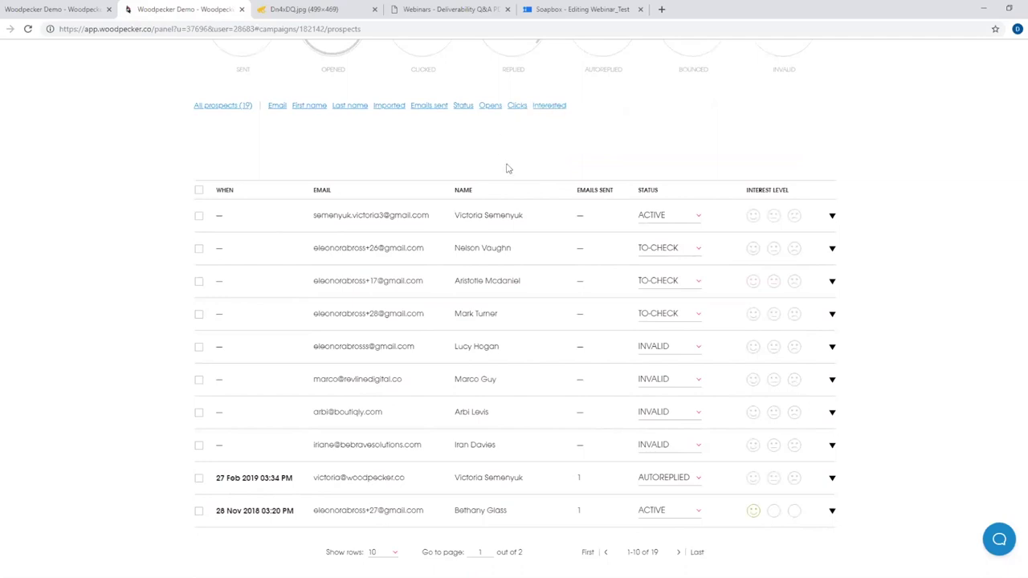
Among the campaign's replied prospects, read the second prospect's email thread and mark that prospect as interested.
scroll(507, 169, "up", 4)
left_click(520, 239)
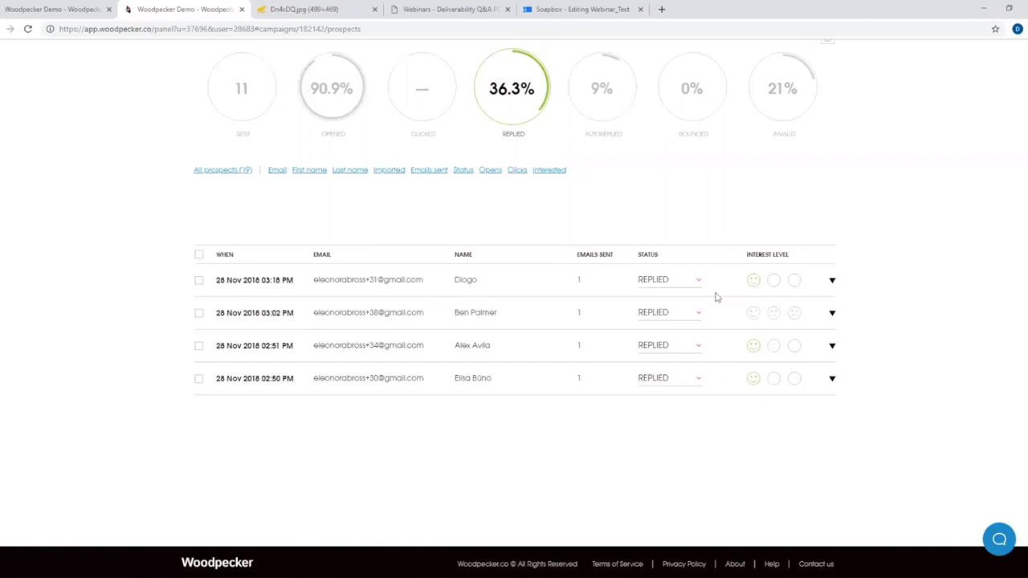
left_click(831, 313)
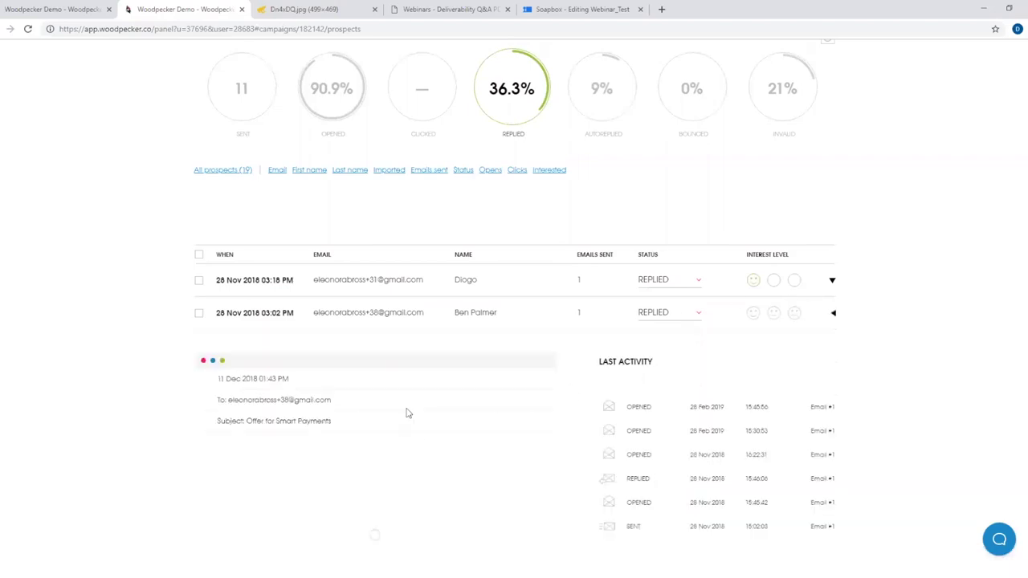
scroll(418, 394, "down", 4)
scroll(426, 376, "down", 5)
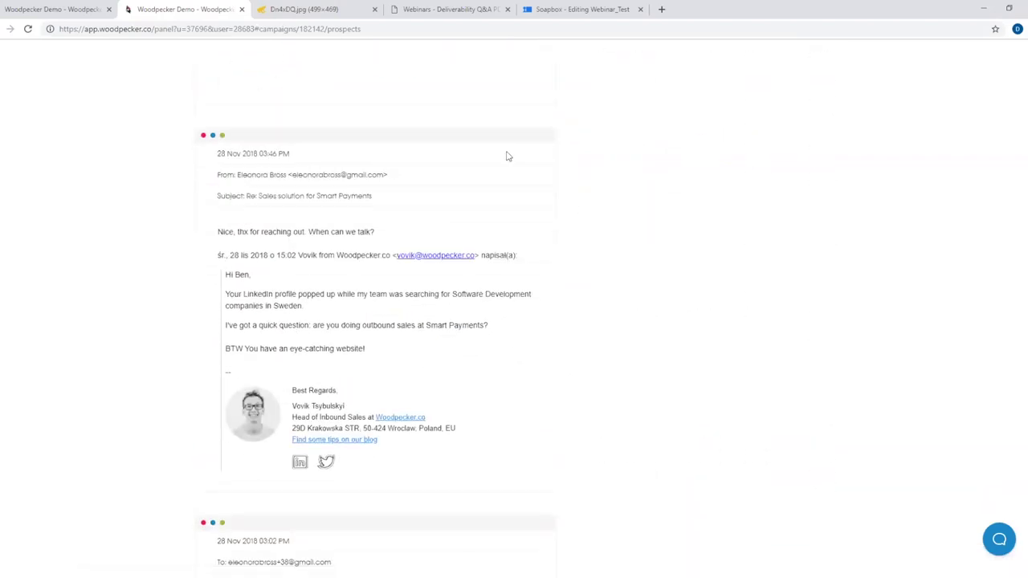
scroll(398, 293, "up", 10)
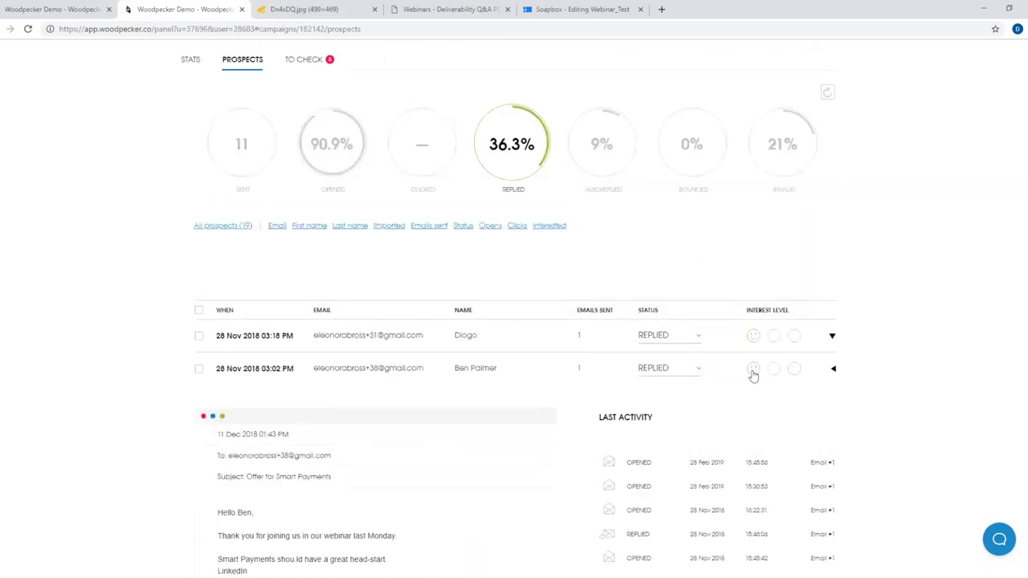
Filter the replied prospects to INTERESTED, select them all to view the available actions, and clear the filter.
left_click(551, 227)
left_click(500, 267)
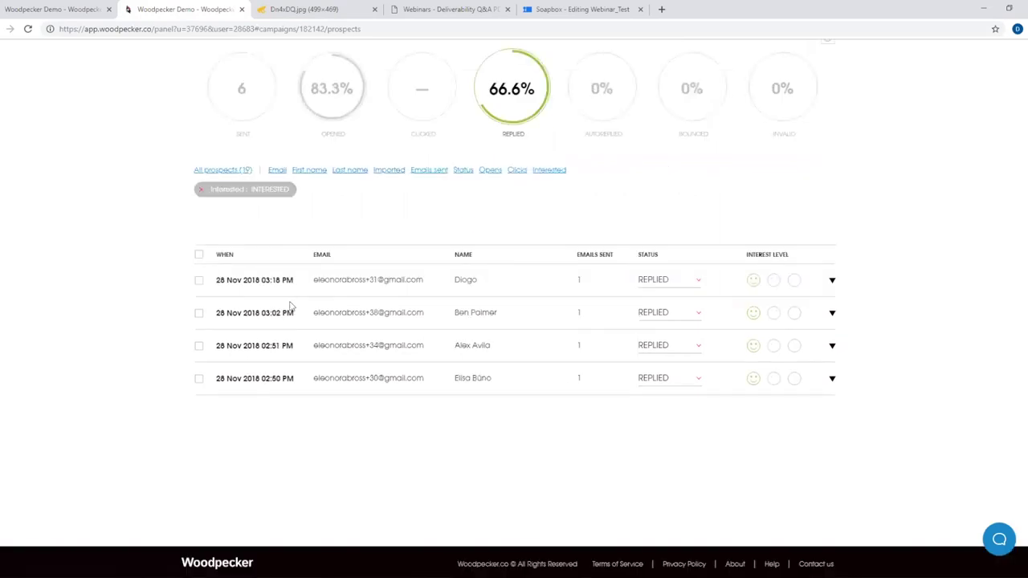
left_click(198, 256)
left_click(803, 228)
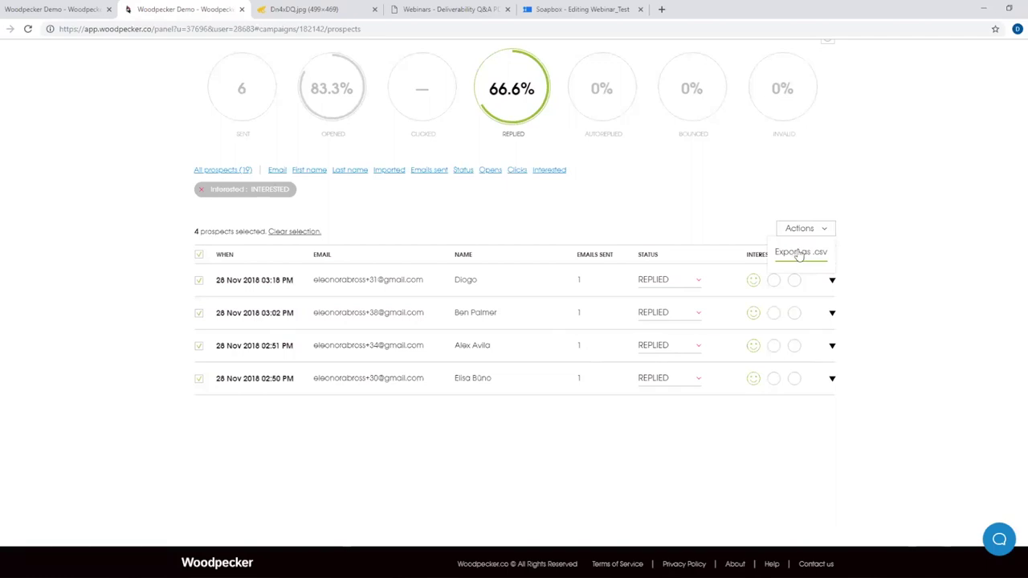
left_click(202, 190)
scroll(325, 213, "up", 1)
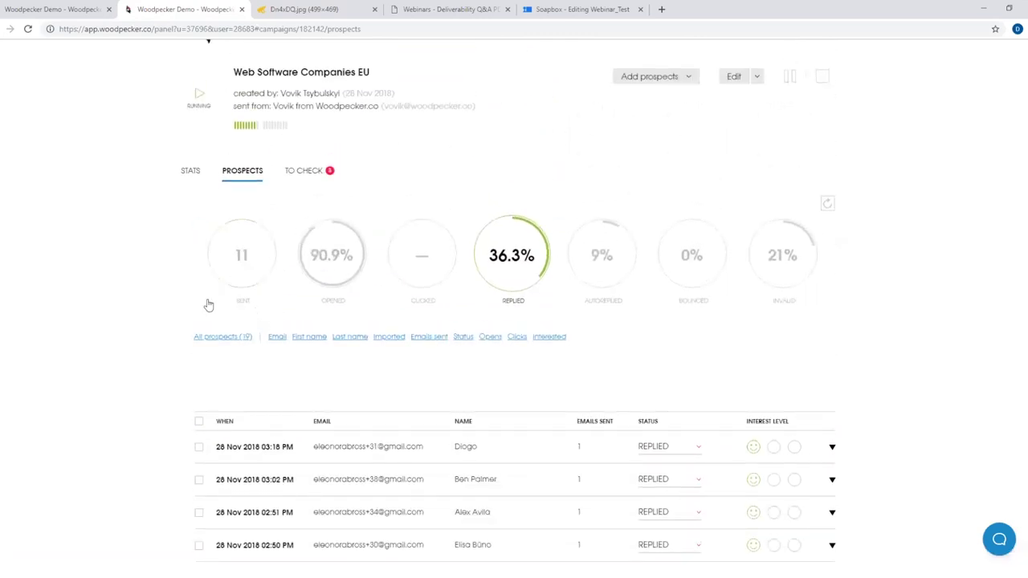
Show the campaign's autoreplied prospects, read the out-of-office reply, and view the calendar for resuming follow-ups.
left_click(599, 266)
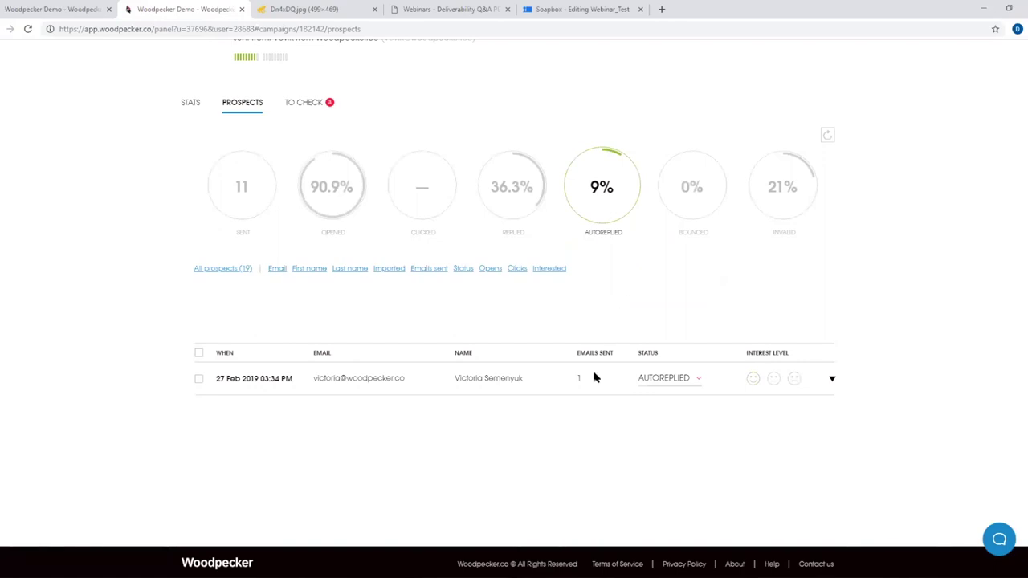
left_click(831, 380)
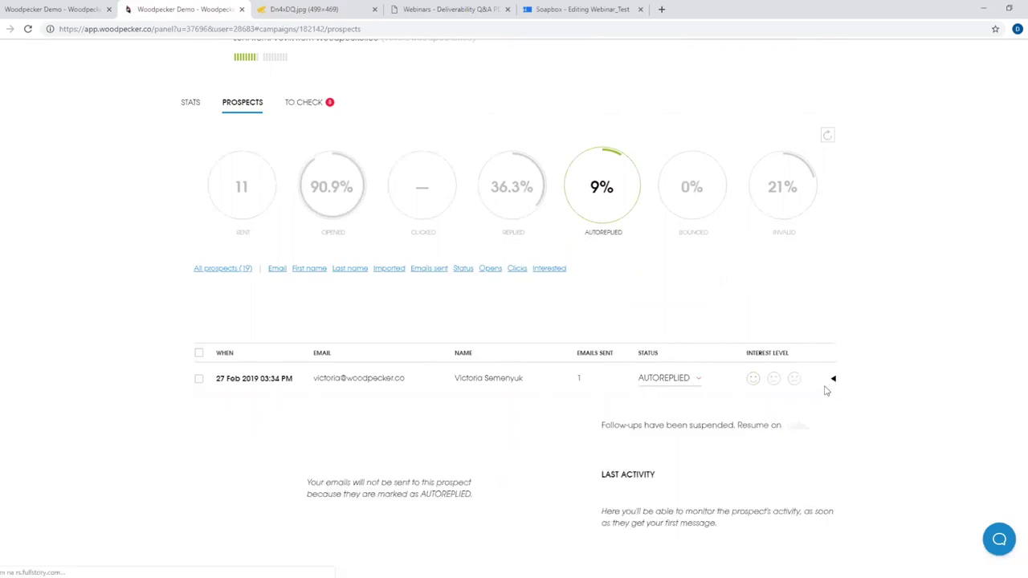
scroll(815, 407, "down", 2)
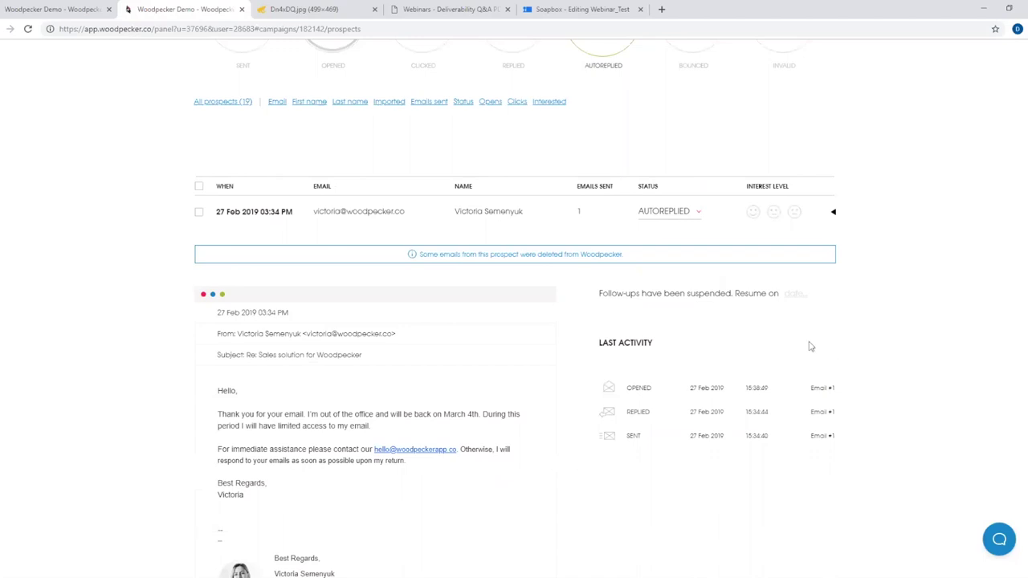
scroll(824, 294, "down", 1)
left_click(795, 193)
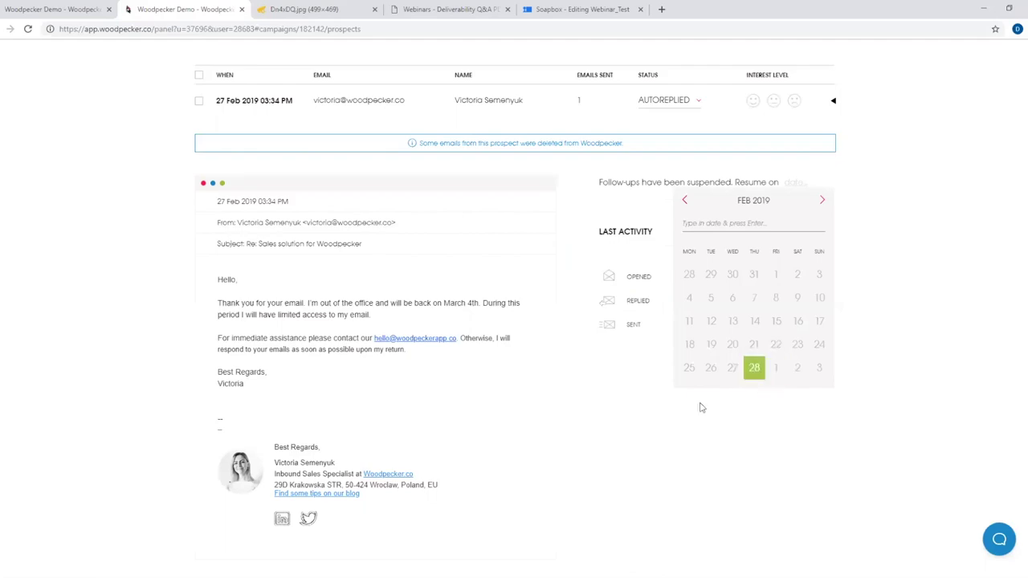
scroll(942, 163, "up", 3)
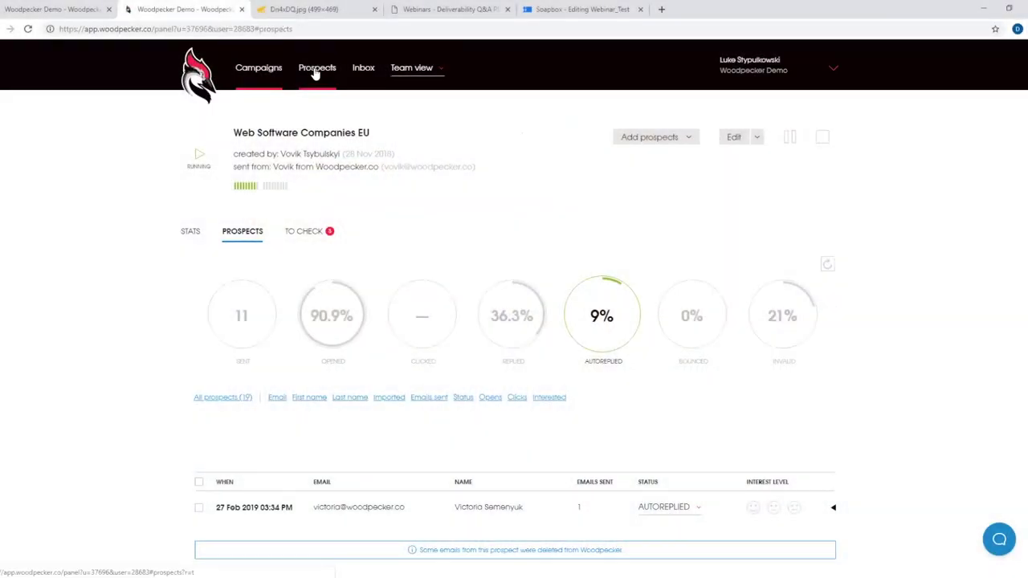
Return to the full prospect list and examine its further columns, such as country, timezone, tags and campaign membership.
left_click(315, 71)
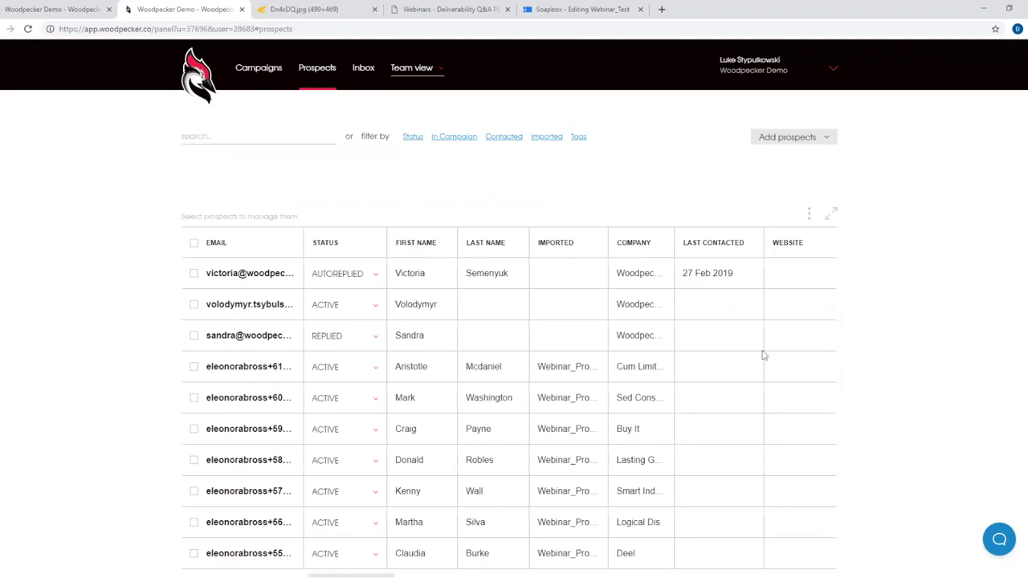
scroll(691, 423, "down", 1)
scroll(681, 458, "down", 2)
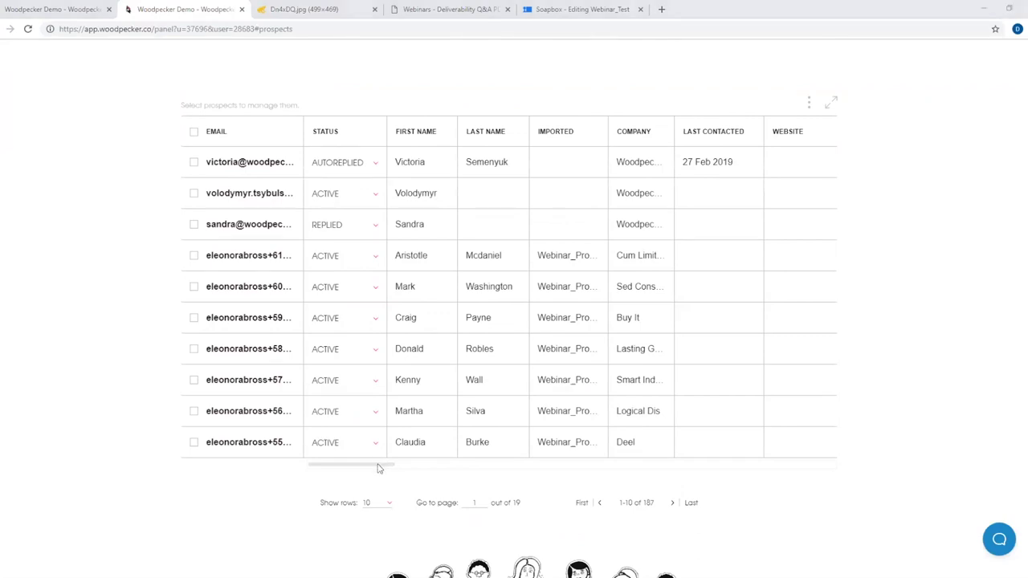
scroll(379, 468, "right", 5)
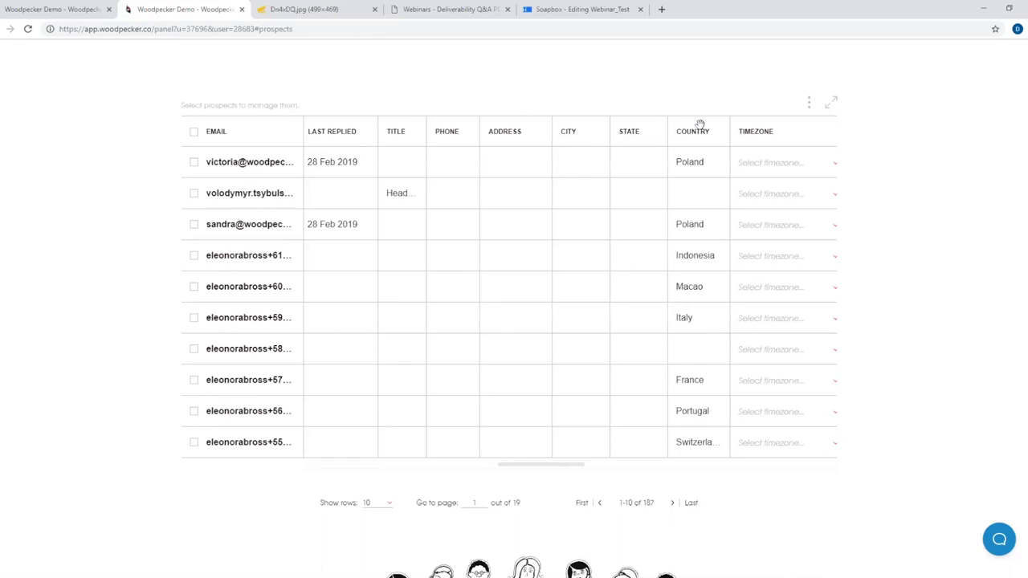
left_click_drag(541, 471, 429, 435)
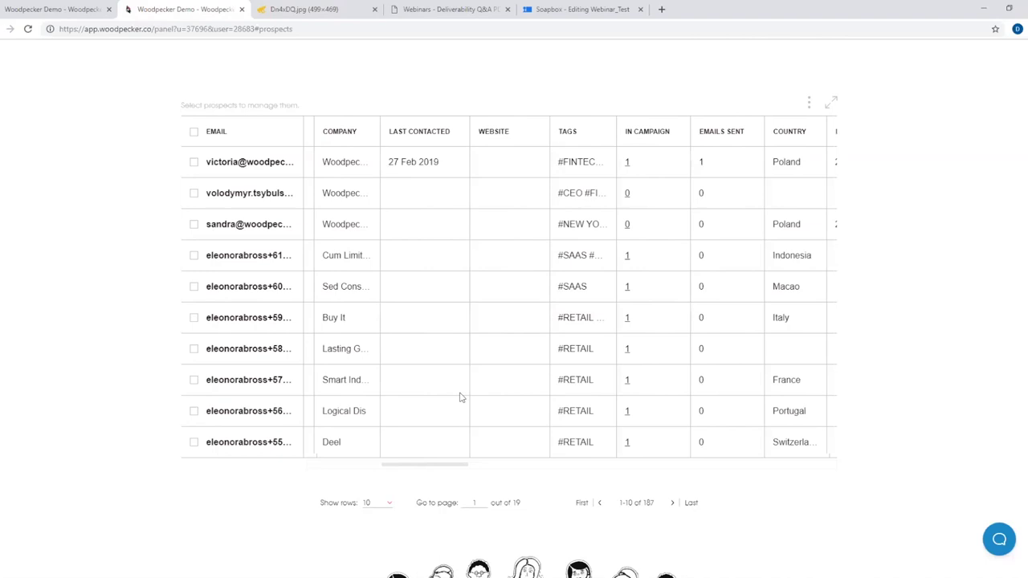
scroll(468, 422, "up", 2)
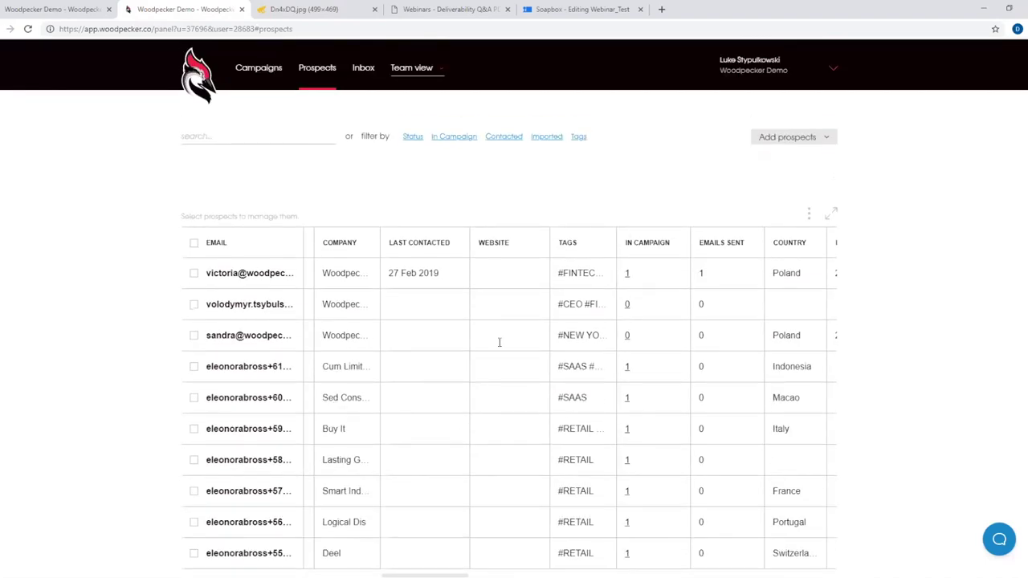
Select the first three prospects in the list and open the actions available for them.
left_click(204, 286)
left_click(195, 312)
left_click(195, 338)
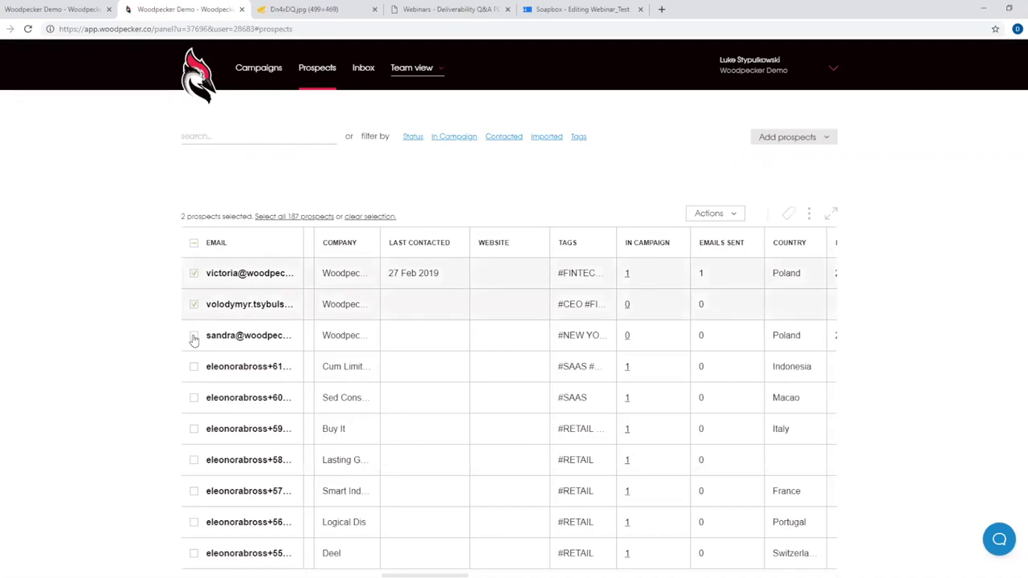
left_click(717, 214)
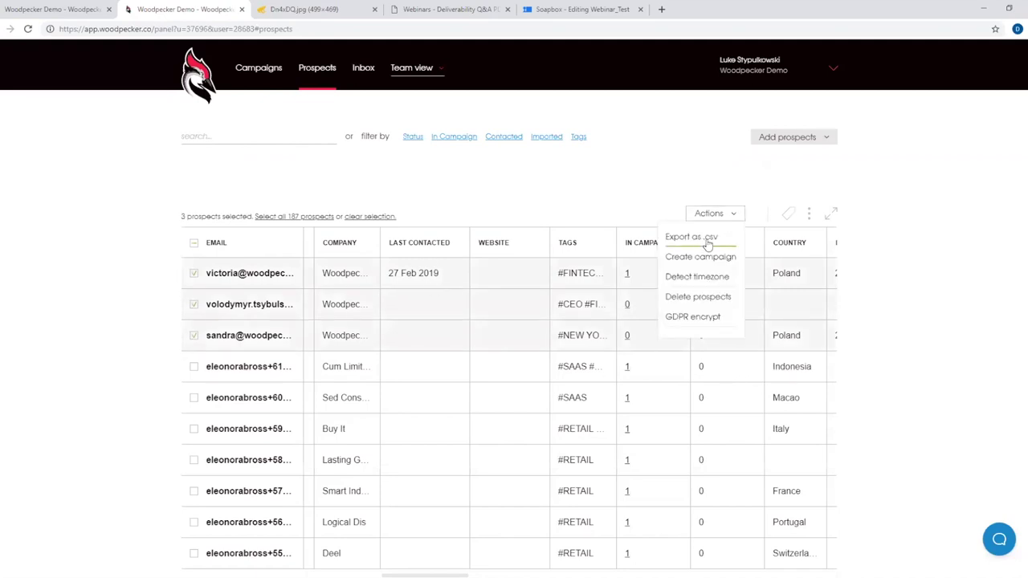